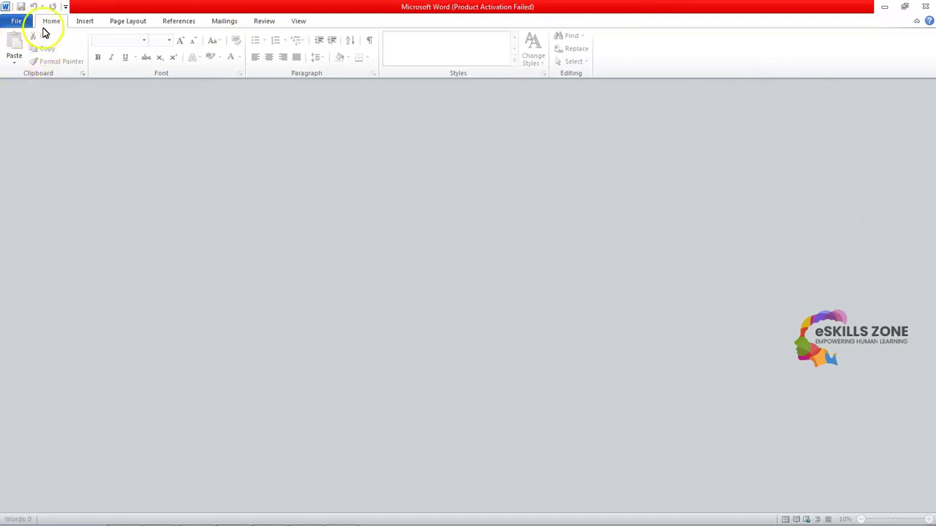
Step: Examine the ribbon commands for Page Layout, References, Mailings, Review and View
{"action": "left_click", "coordinate": [122, 29]}
{"action": "left_click", "coordinate": [158, 23]}
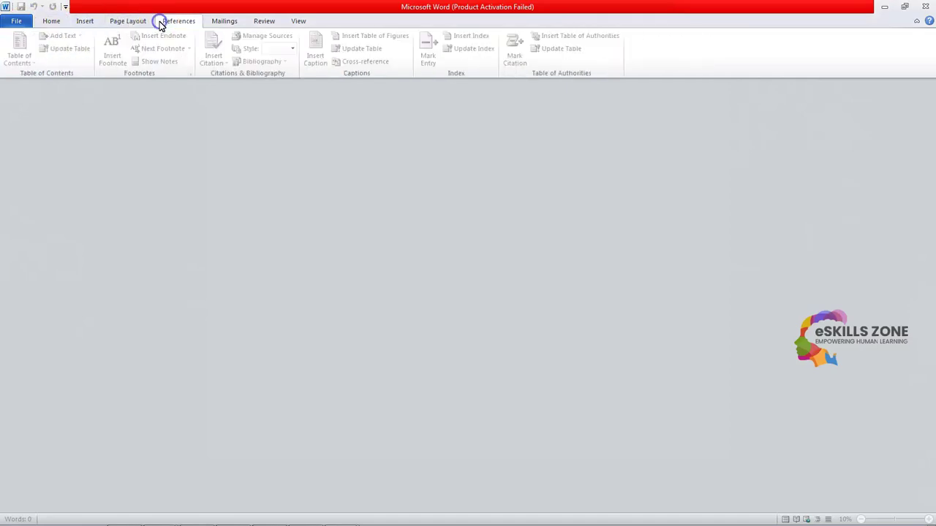
{"action": "left_click", "coordinate": [225, 25]}
{"action": "left_click", "coordinate": [262, 23]}
{"action": "left_click", "coordinate": [297, 24]}
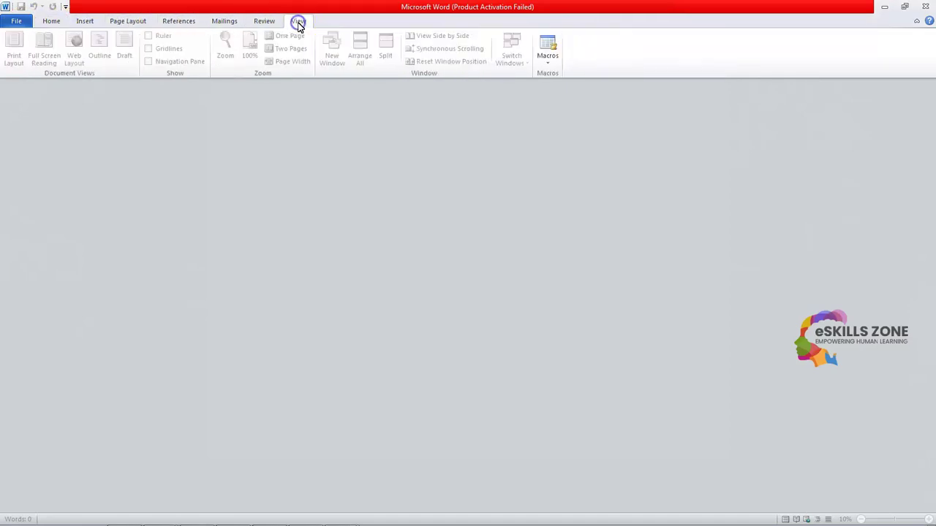
Step: Display the ribbon's access-key hints, examine the letter assigned to each command set, and hide the hints again
{"action": "left_click", "coordinate": [14, 26]}
{"action": "left_click", "coordinate": [12, 27]}
{"action": "key", "text": "alt"}
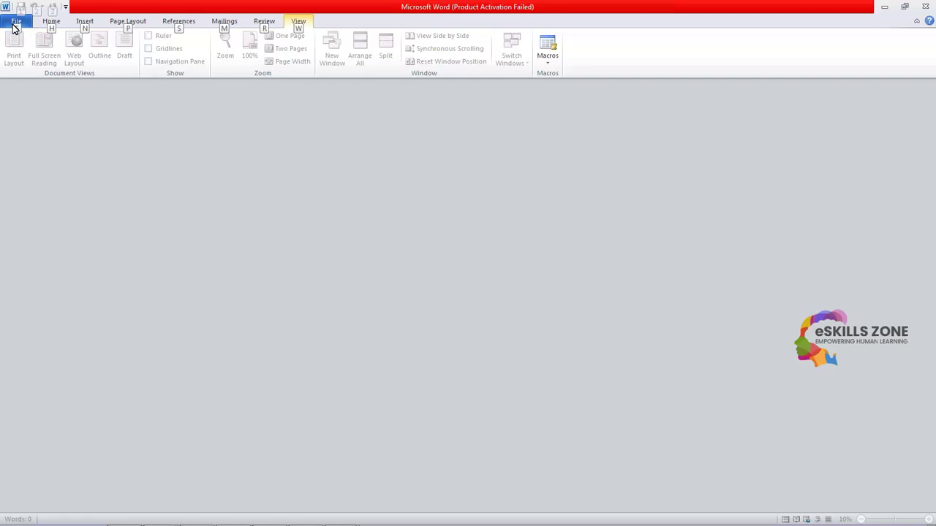
{"action": "left_click", "coordinate": [17, 32]}
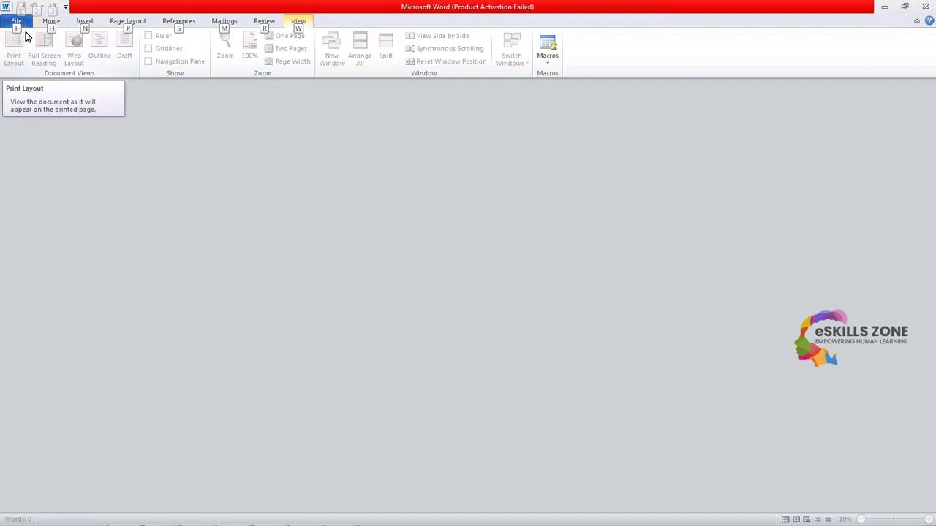
{"action": "left_click", "coordinate": [25, 37]}
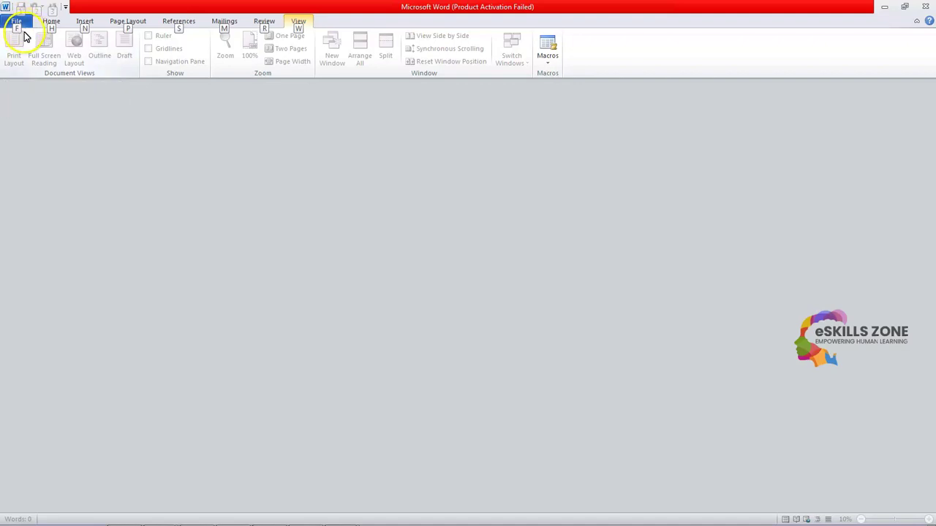
{"action": "left_click", "coordinate": [54, 27]}
{"action": "left_click", "coordinate": [125, 25]}
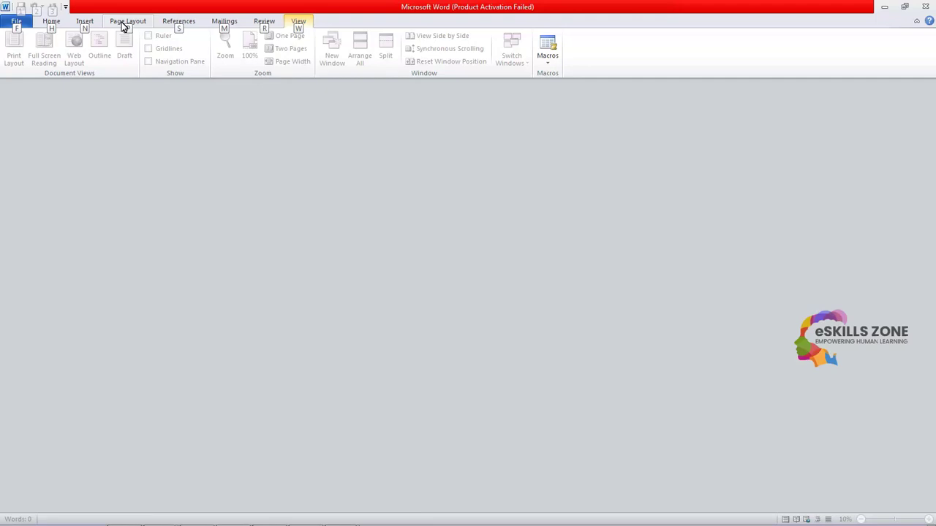
{"action": "key", "text": "alt"}
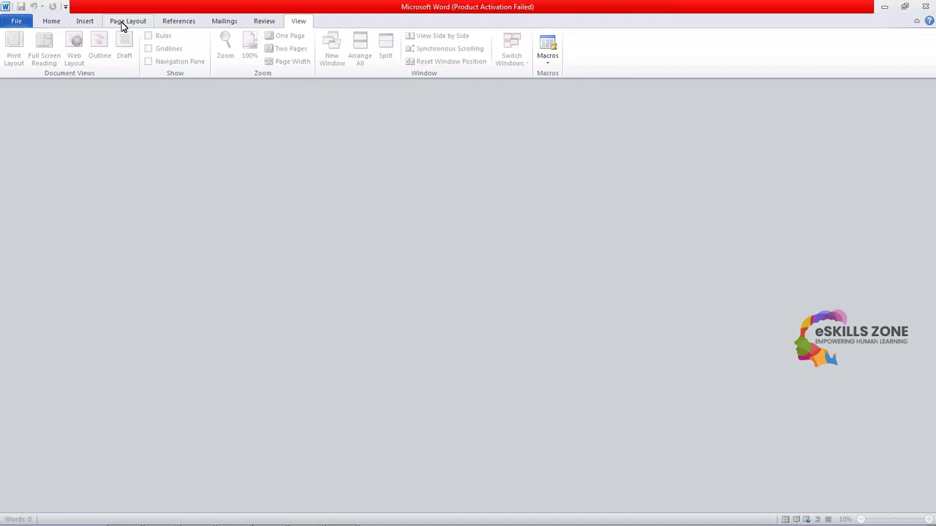
Step: Show the ribbon's access-key hints again and open the available templates for a new document
{"action": "key", "text": "alt"}
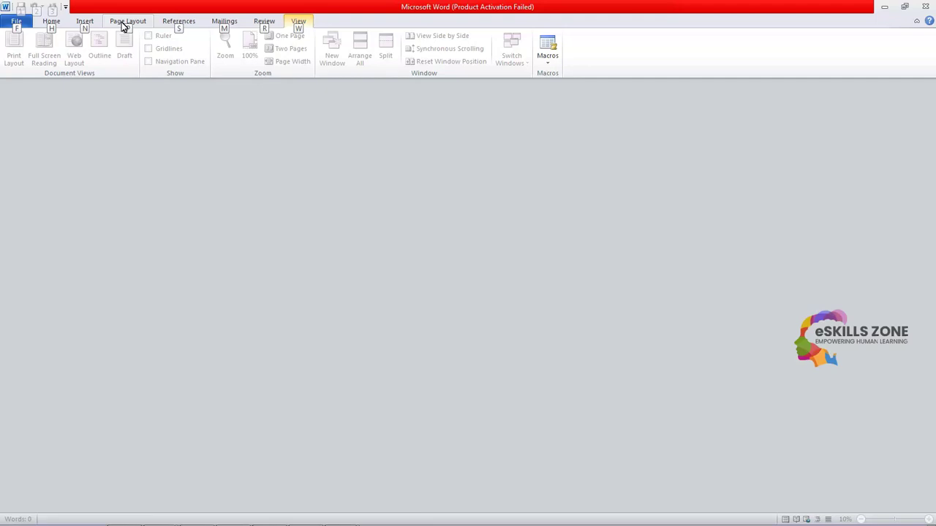
{"action": "key", "text": "f"}
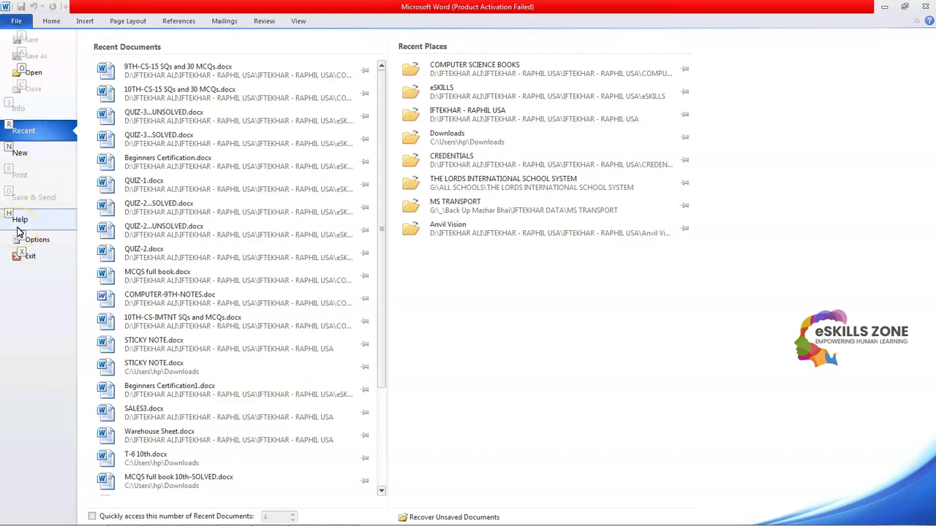
{"action": "left_click", "coordinate": [22, 158]}
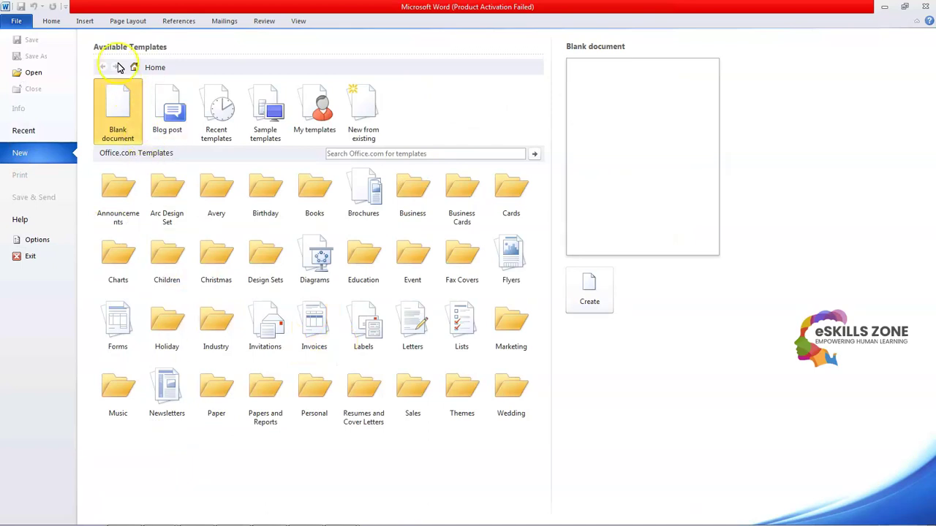
Step: Look into the Recent templates and Themes categories of the template gallery and return to the gallery's home
{"action": "left_click", "coordinate": [141, 58]}
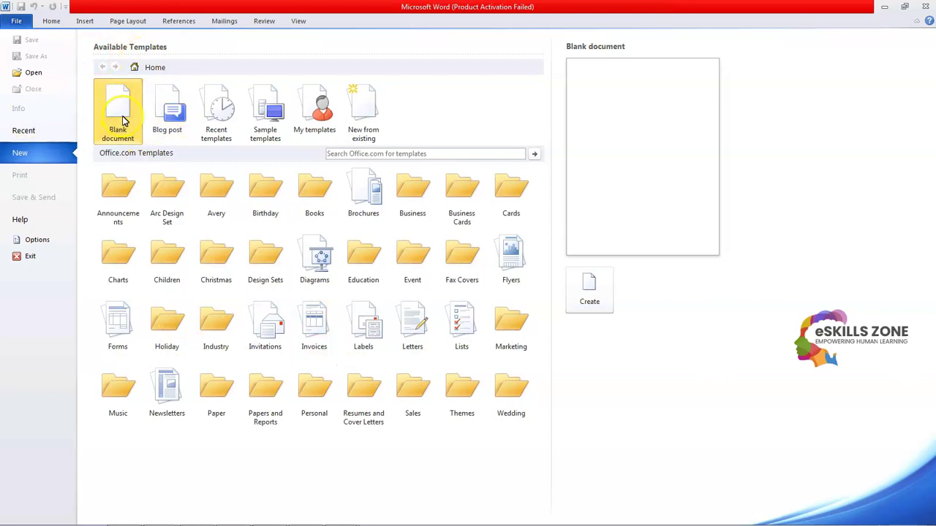
{"action": "left_click", "coordinate": [155, 111]}
{"action": "left_click", "coordinate": [216, 112]}
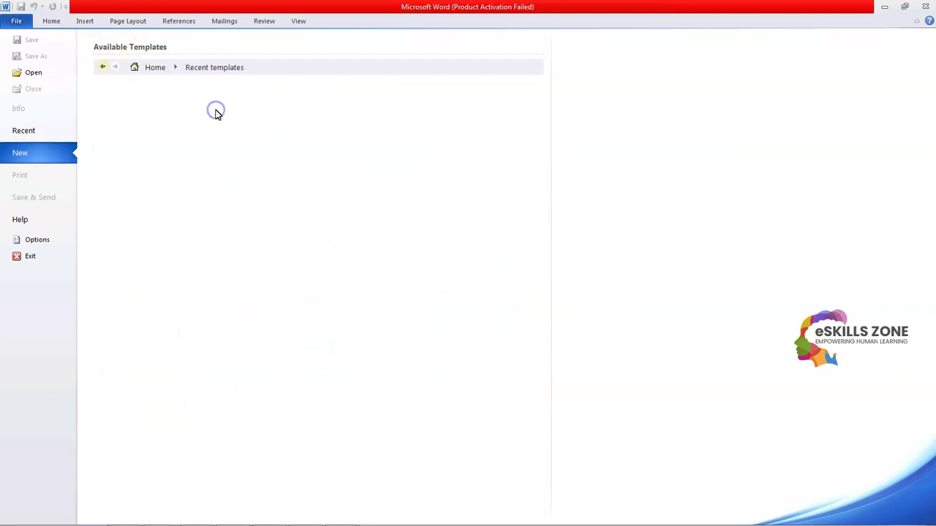
{"action": "left_click", "coordinate": [103, 67]}
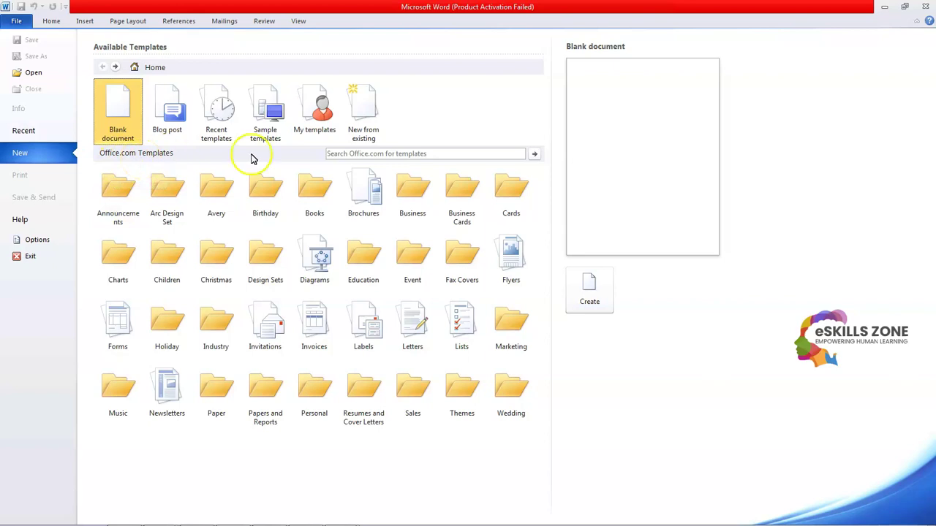
{"action": "left_click", "coordinate": [368, 153]}
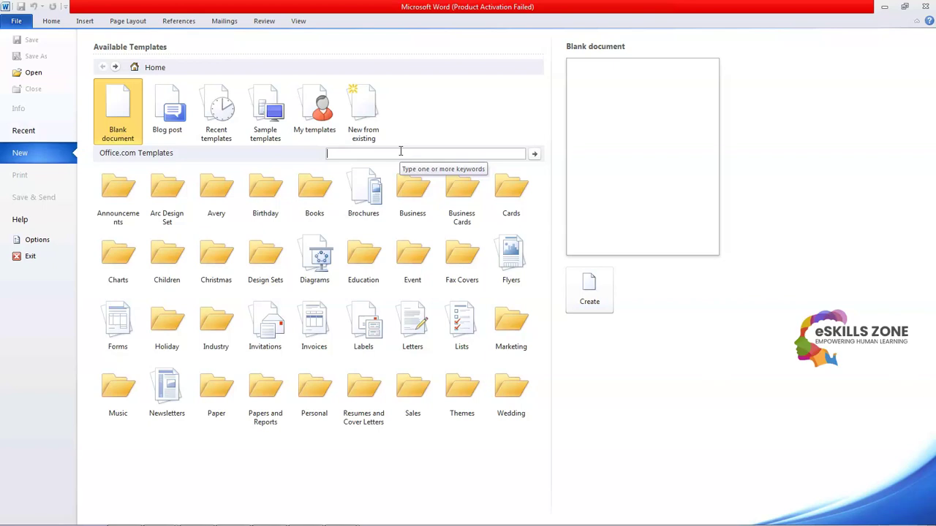
{"action": "left_click", "coordinate": [470, 394]}
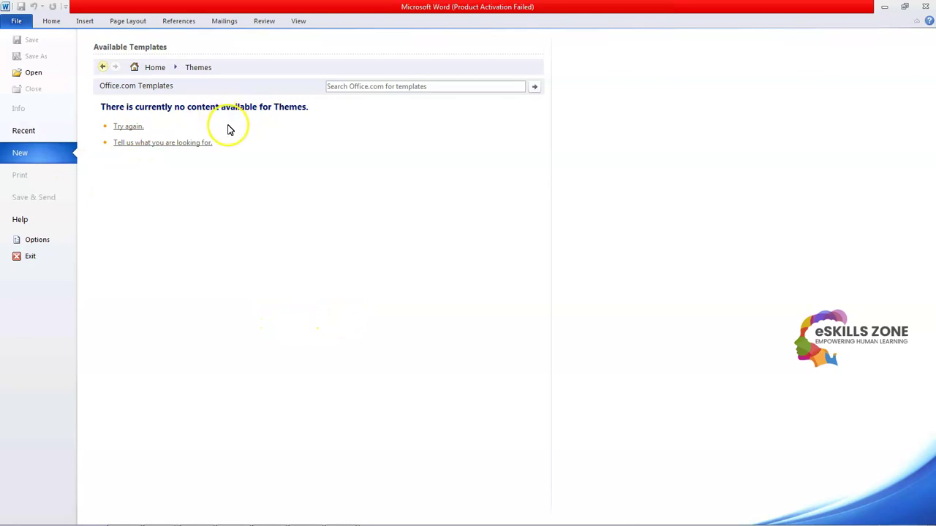
{"action": "left_click", "coordinate": [102, 67]}
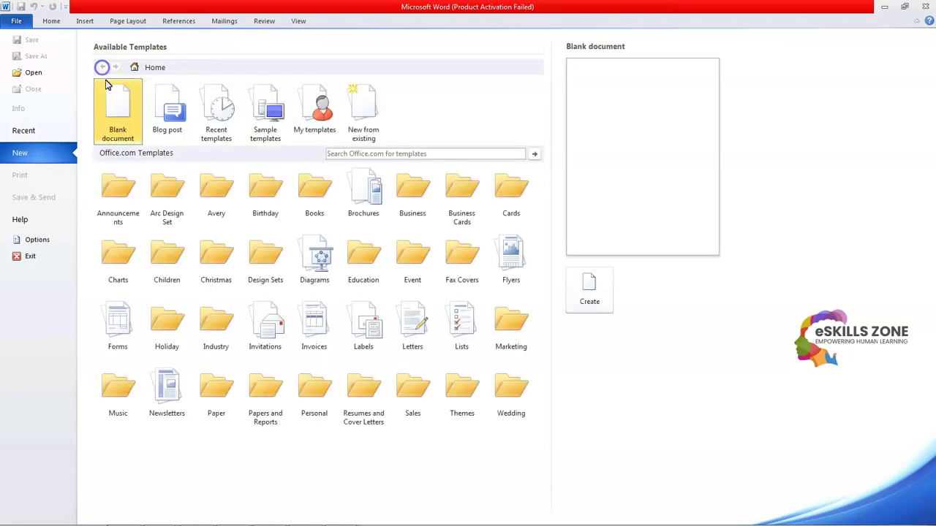
Step: Browse the Invoices and Letters categories of the Office.com templates
{"action": "left_click", "coordinate": [316, 339]}
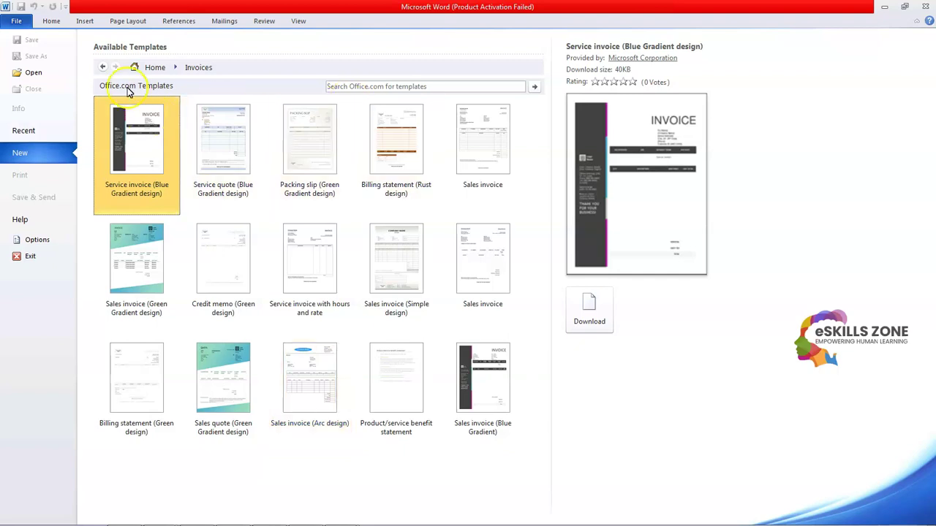
{"action": "left_click", "coordinate": [103, 66]}
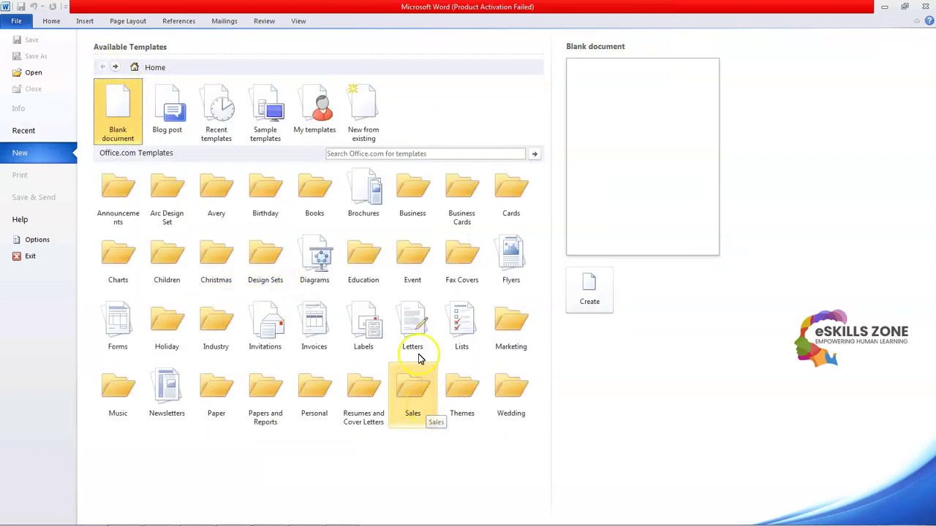
{"action": "left_click", "coordinate": [414, 329]}
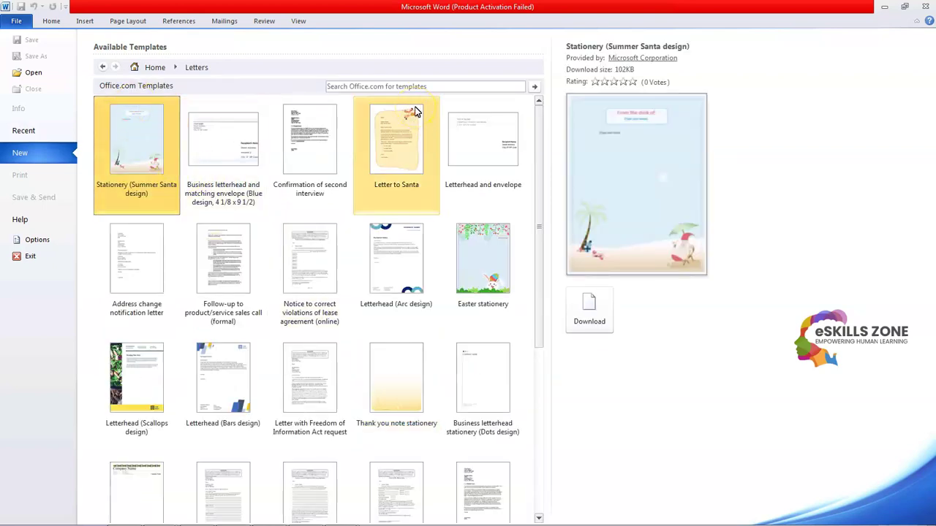
{"action": "scroll", "coordinate": [388, 418], "scroll_direction": "down", "scroll_amount": 2}
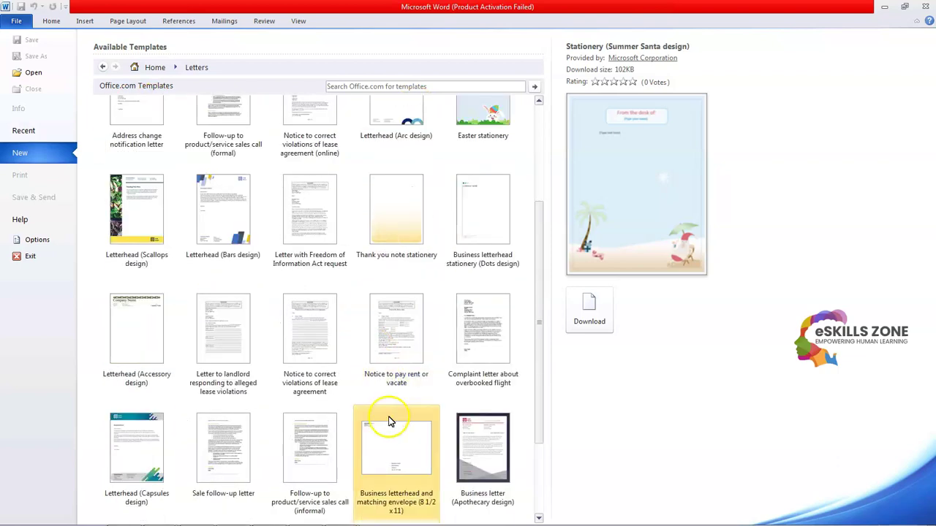
{"action": "scroll", "coordinate": [418, 411], "scroll_direction": "up", "scroll_amount": 4}
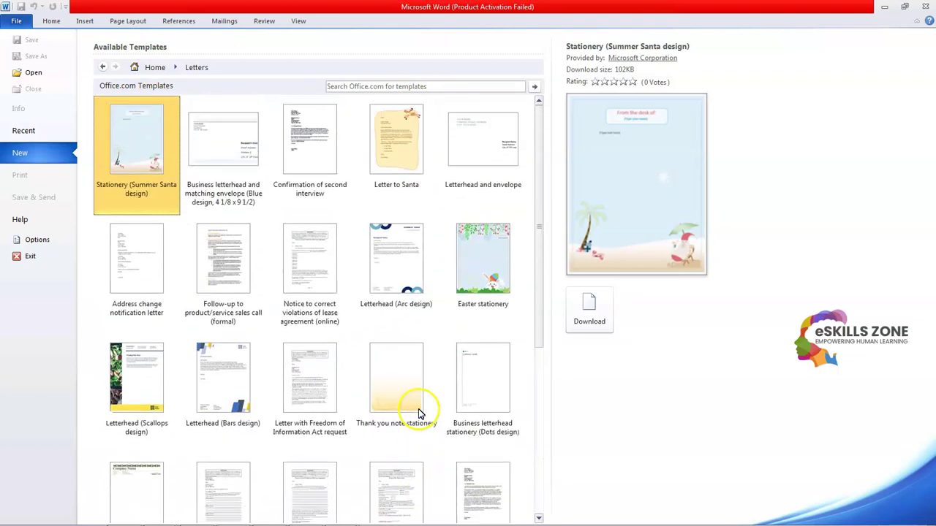
Step: Return to the template gallery's home and create a new blank document
{"action": "left_click", "coordinate": [103, 67]}
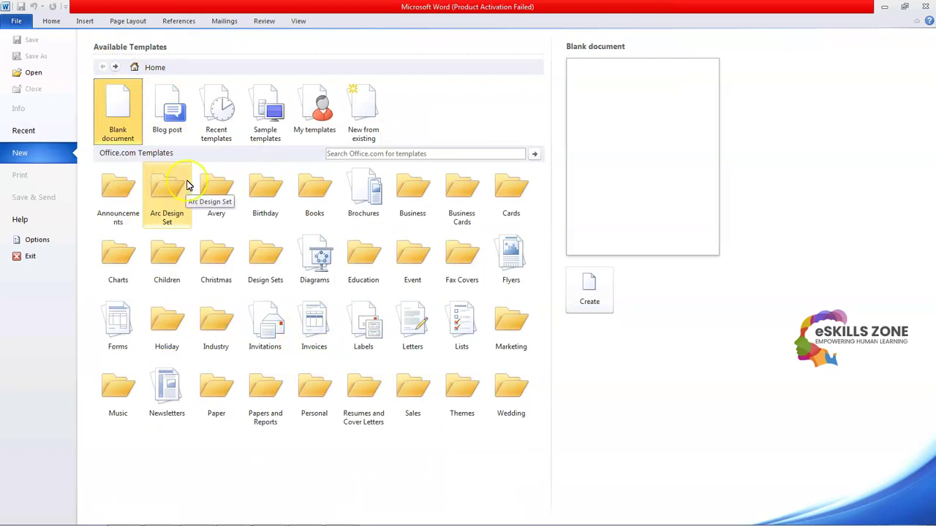
{"action": "double_click", "coordinate": [119, 122]}
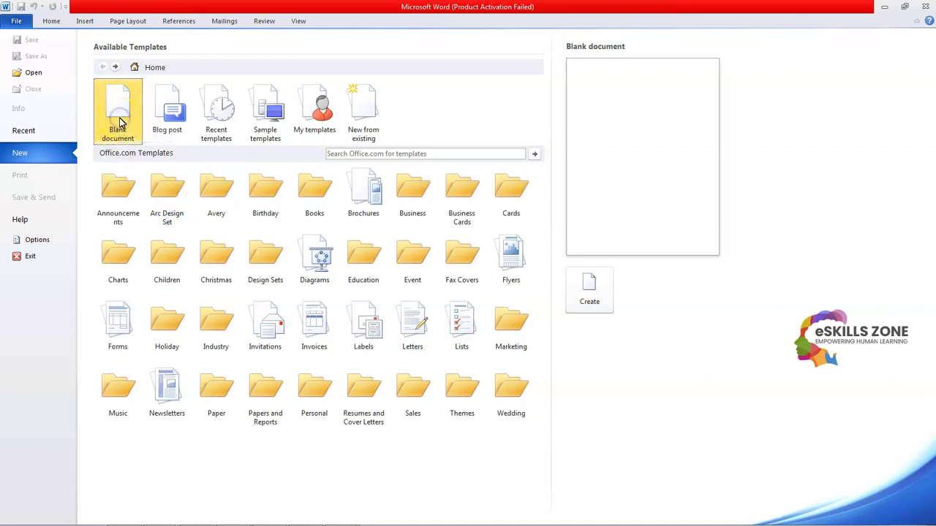
{"action": "double_click", "coordinate": [129, 122]}
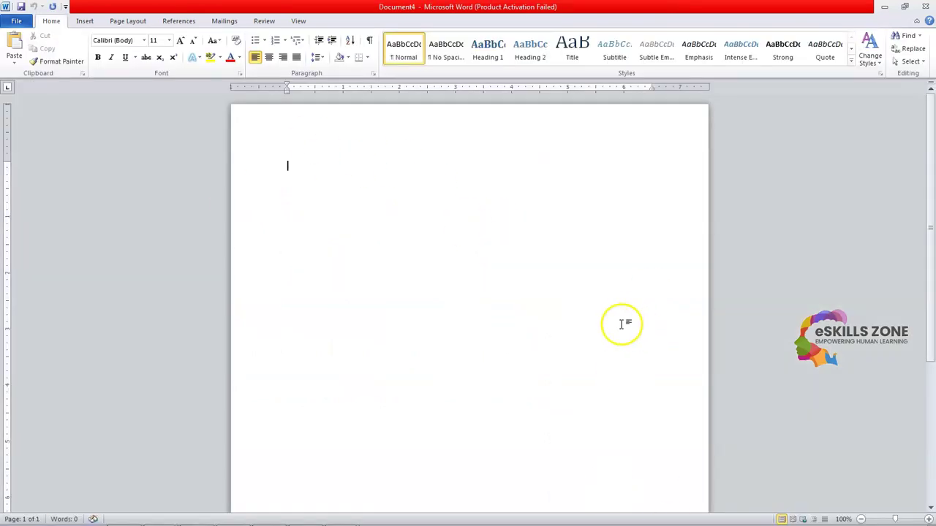
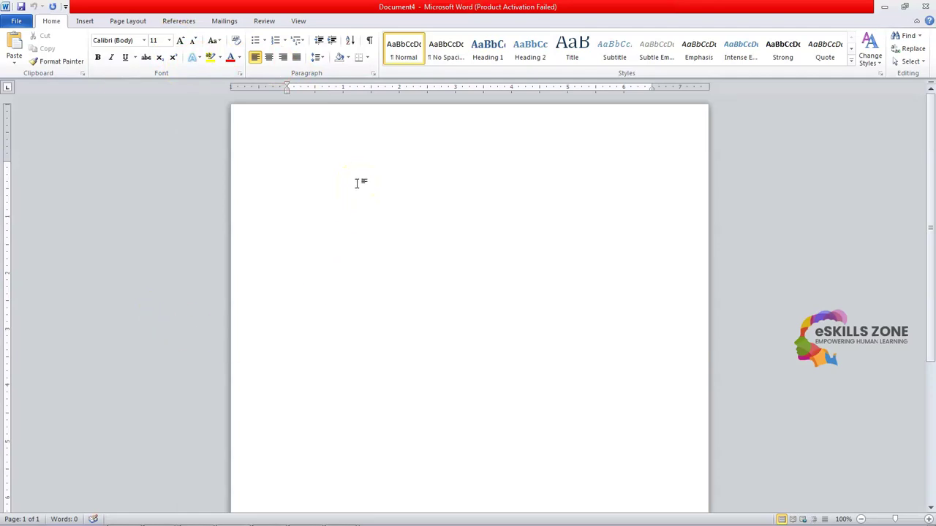
Step: Write "Hello How are you doing?" as the first line and begin a second paragraph with "I have been"
{"action": "type", "text": "Hello How are you doing?"}
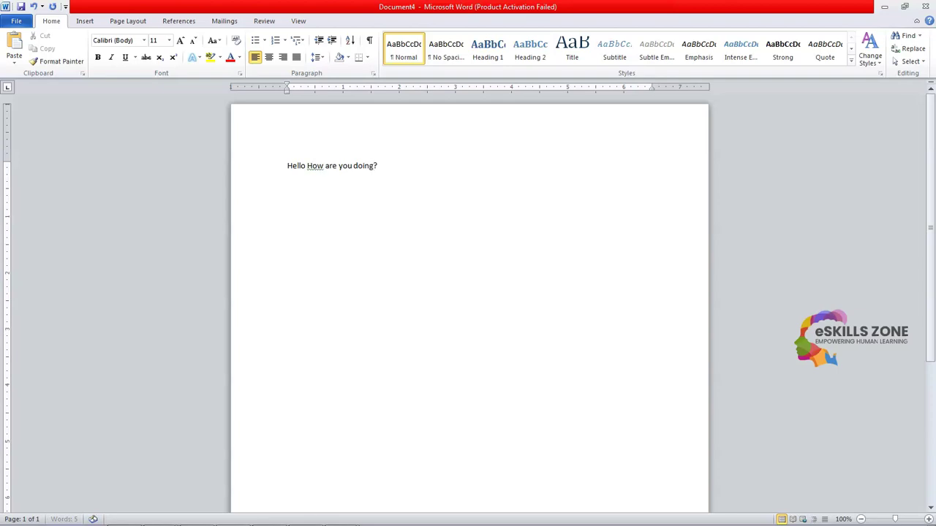
{"action": "key", "text": "Return"}
{"action": "type", "text": "I have been"}
Step: Correct the flagged word "How" in the first line to the suggested "how" and return to the end of the second paragraph
{"action": "left_click", "coordinate": [313, 166]}
{"action": "right_click", "coordinate": [313, 166]}
{"action": "left_click", "coordinate": [332, 180]}
{"action": "left_click", "coordinate": [336, 186]}
Step: Continue the second paragraph with "calling to you since yesterday but could not get through to it. So I am leaving a message for you so"
{"action": "type", "text": "calling for"}
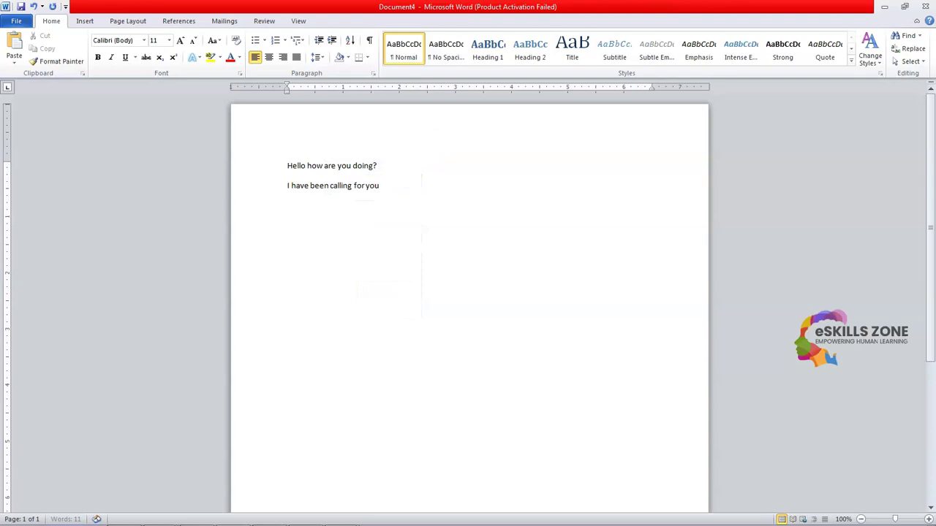
{"action": "type", "text": " you since yesterday but could not get thr"}
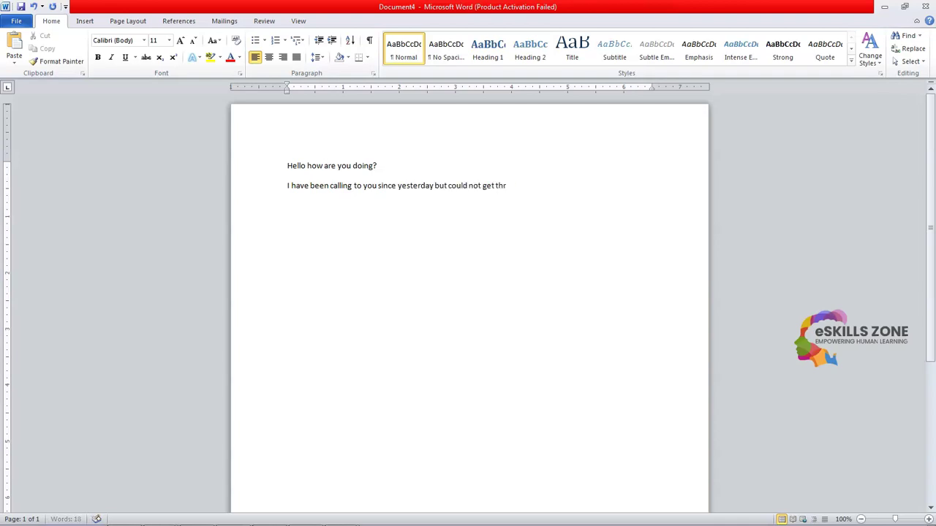
{"action": "type", "text": "ough to it. So I am leaving a message for you so"}
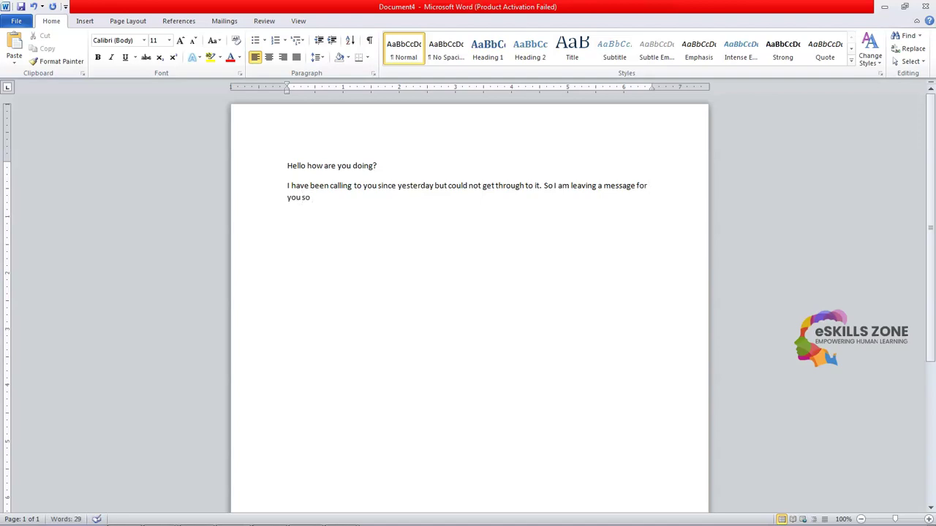
Step: Finish the second paragraph with "contact me as soon as you read this message."
{"action": "type", "text": " contact me as soon as you read this message."}
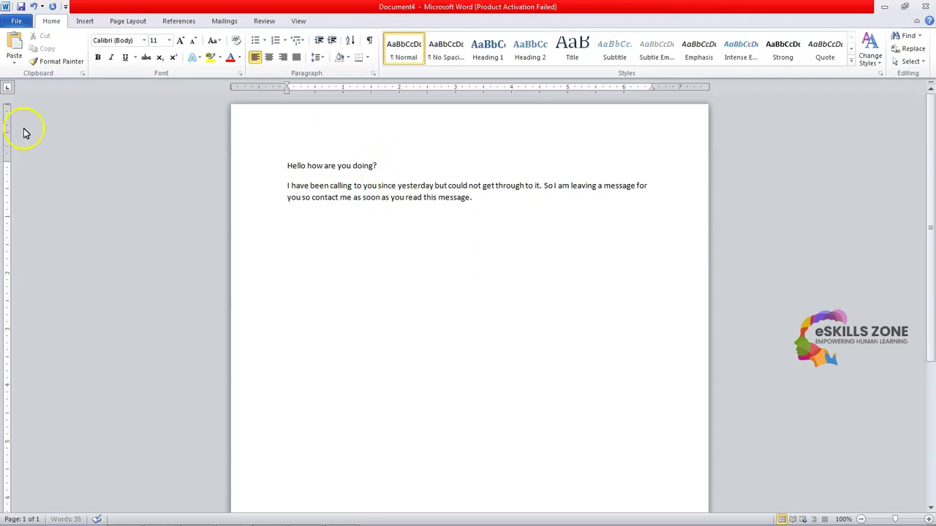
{"action": "left_click", "coordinate": [400, 246]}
Step: Set the font of the first line, "Hello how are you doing?", to Britannic Bold
{"action": "left_click_drag", "start_coordinate": [287, 166], "coordinate": [485, 197]}
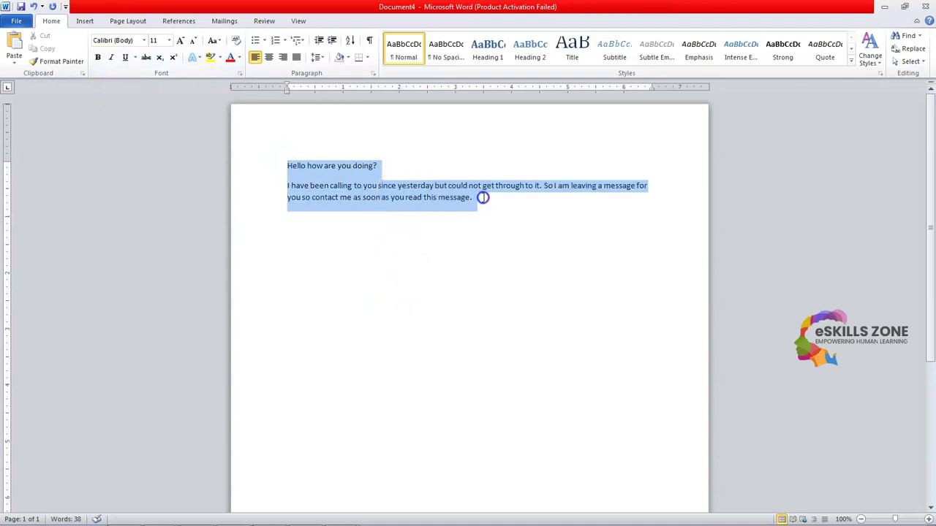
{"action": "left_click", "coordinate": [497, 220]}
{"action": "left_click_drag", "start_coordinate": [386, 166], "coordinate": [286, 166]}
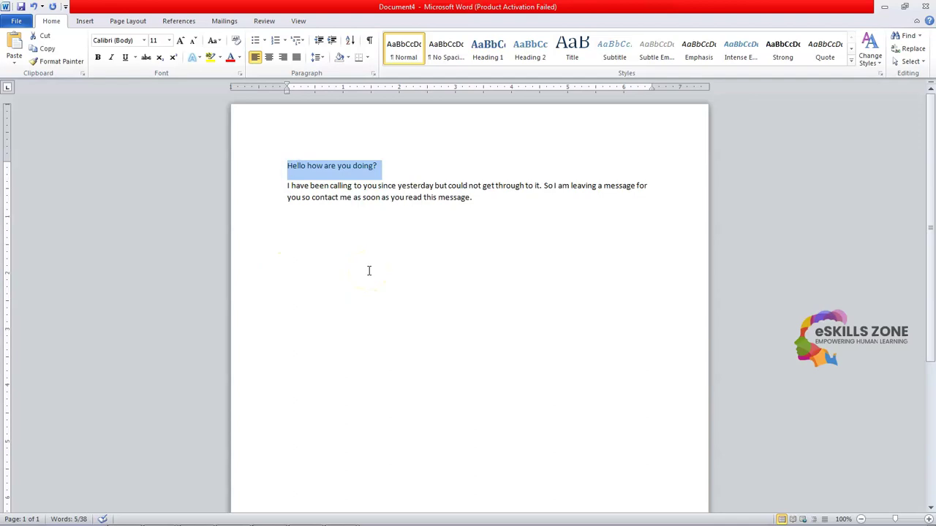
{"action": "left_click", "coordinate": [144, 42]}
{"action": "left_click", "coordinate": [157, 89]}
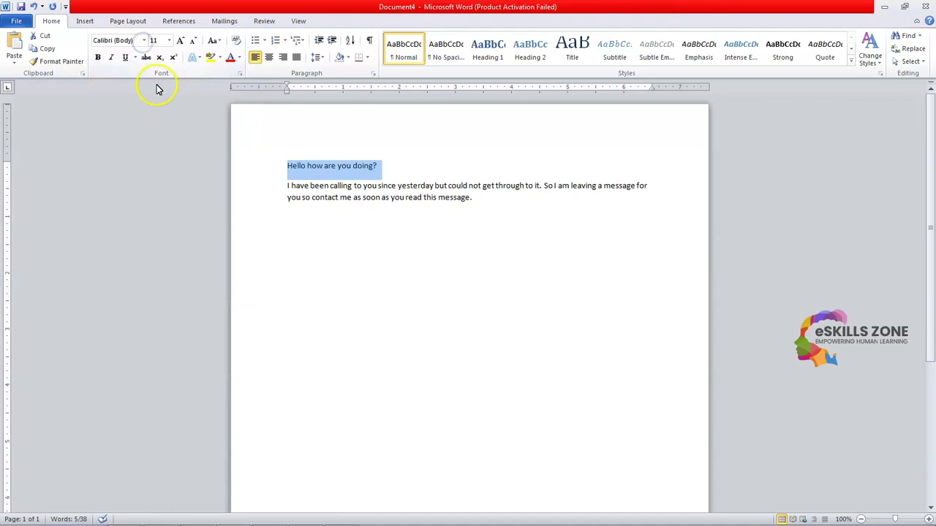
{"action": "left_click", "coordinate": [145, 41]}
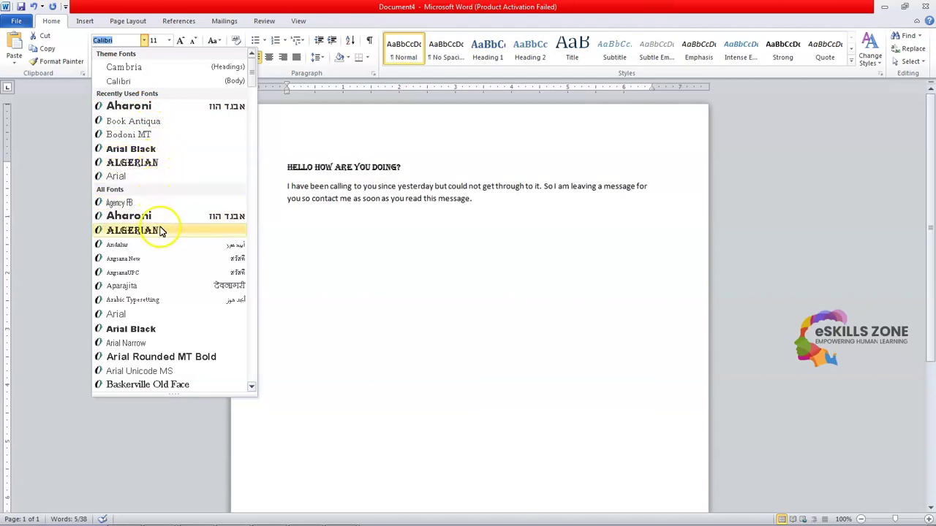
{"action": "scroll", "coordinate": [178, 307], "scroll_direction": "down", "scroll_amount": 3}
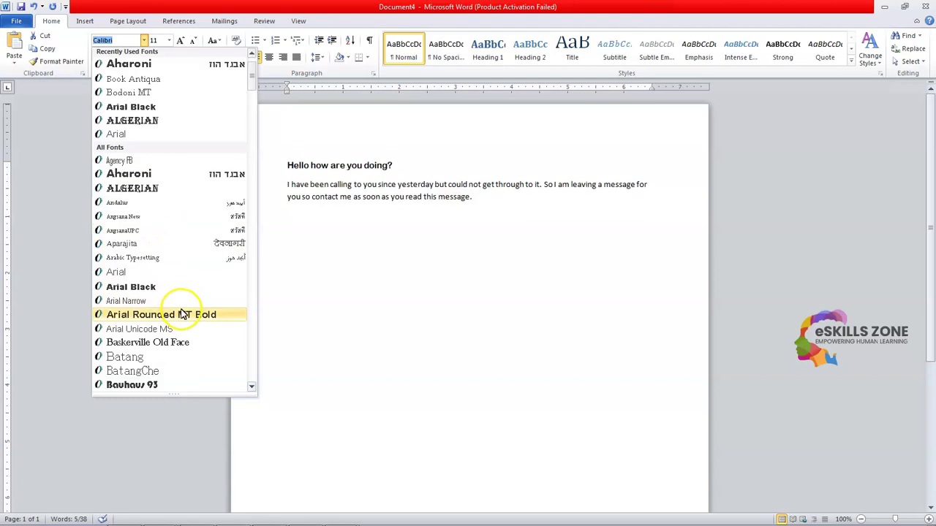
{"action": "scroll", "coordinate": [202, 336], "scroll_direction": "down", "scroll_amount": 1}
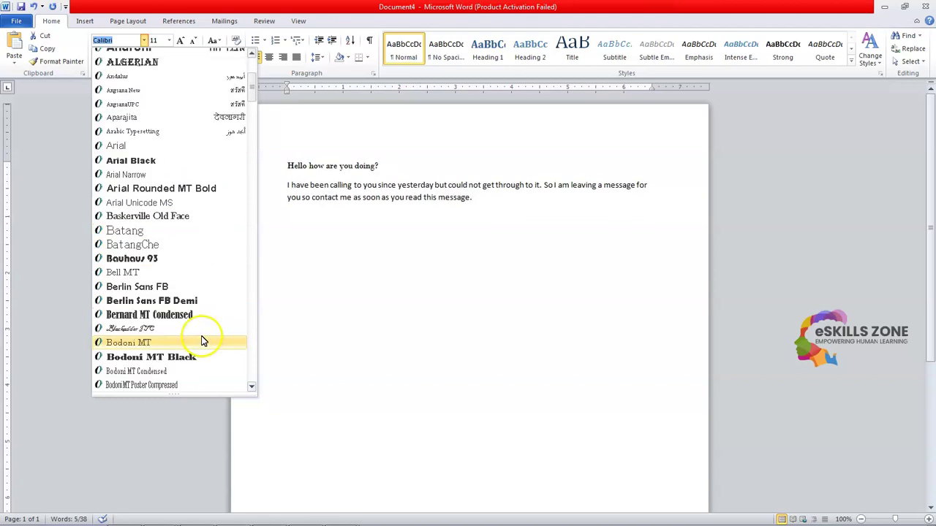
{"action": "scroll", "coordinate": [190, 358], "scroll_direction": "down", "scroll_amount": 2}
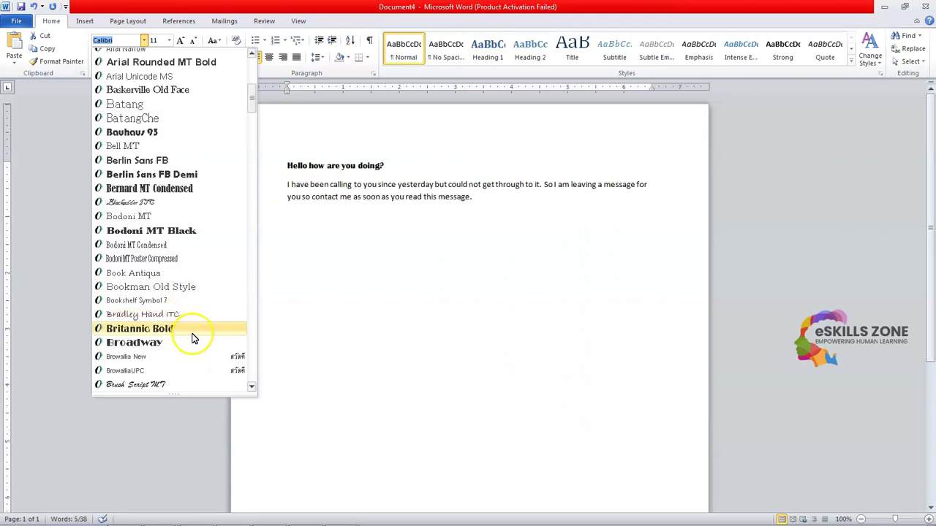
{"action": "scroll", "coordinate": [190, 329], "scroll_direction": "down", "scroll_amount": 2}
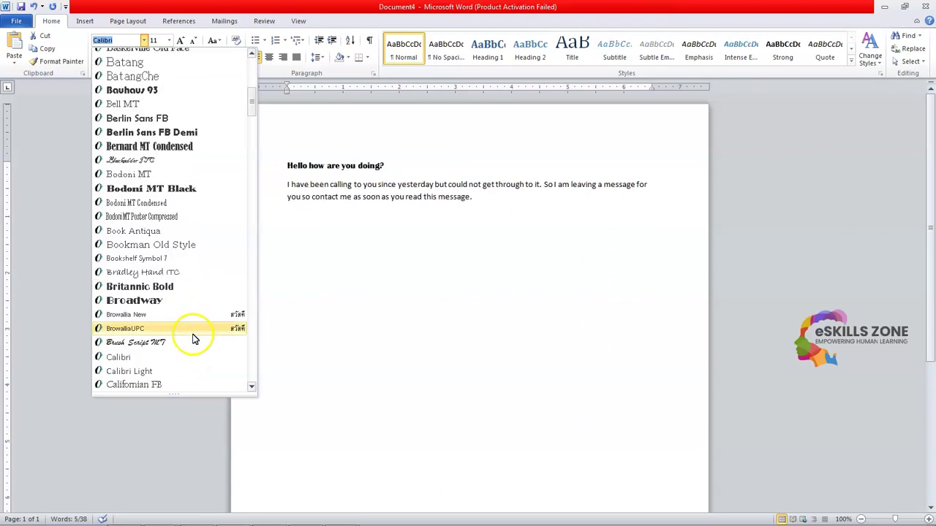
{"action": "left_click", "coordinate": [175, 287]}
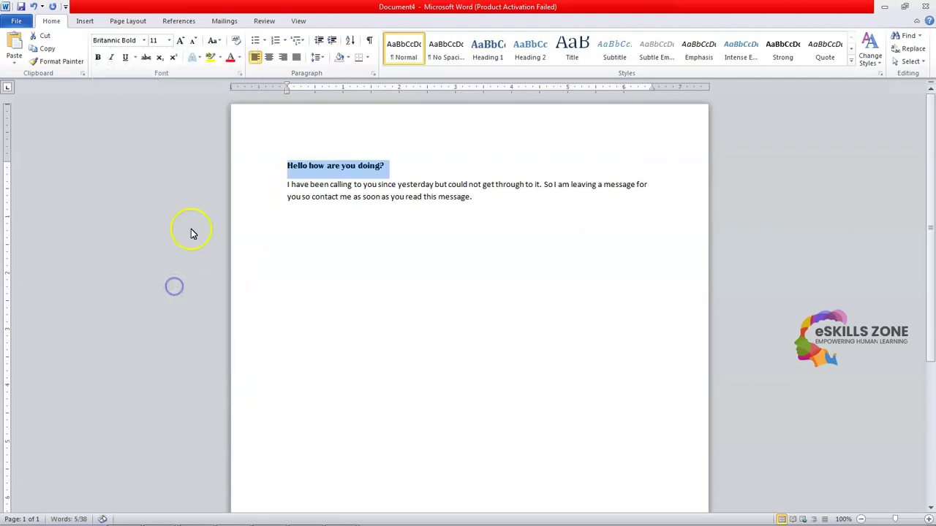
Step: Set the font size of the first line to 18
{"action": "left_click", "coordinate": [170, 44]}
{"action": "left_click", "coordinate": [169, 42]}
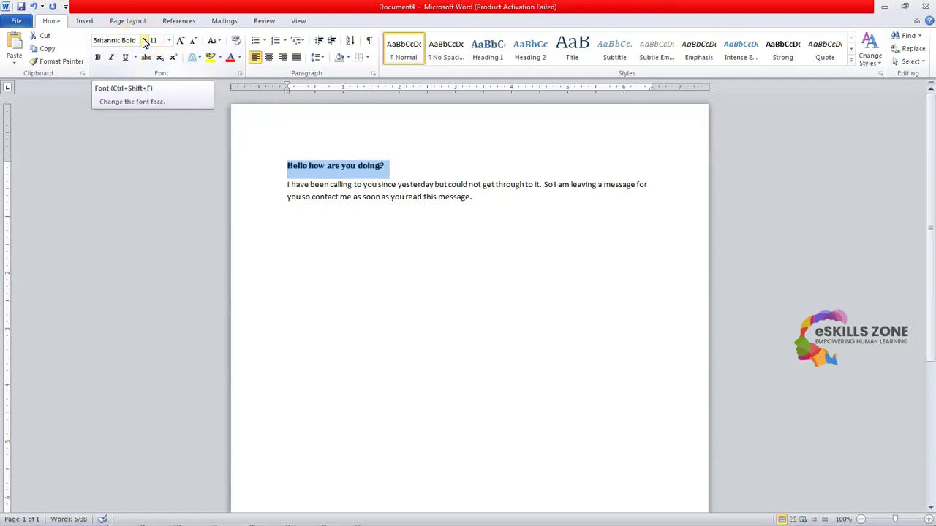
{"action": "left_click", "coordinate": [169, 40]}
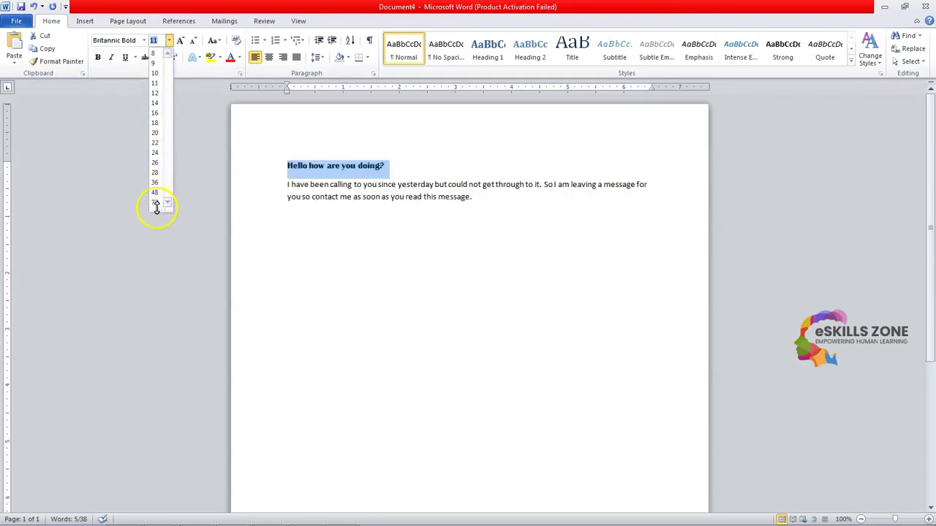
{"action": "left_click", "coordinate": [160, 82]}
{"action": "left_click", "coordinate": [169, 40]}
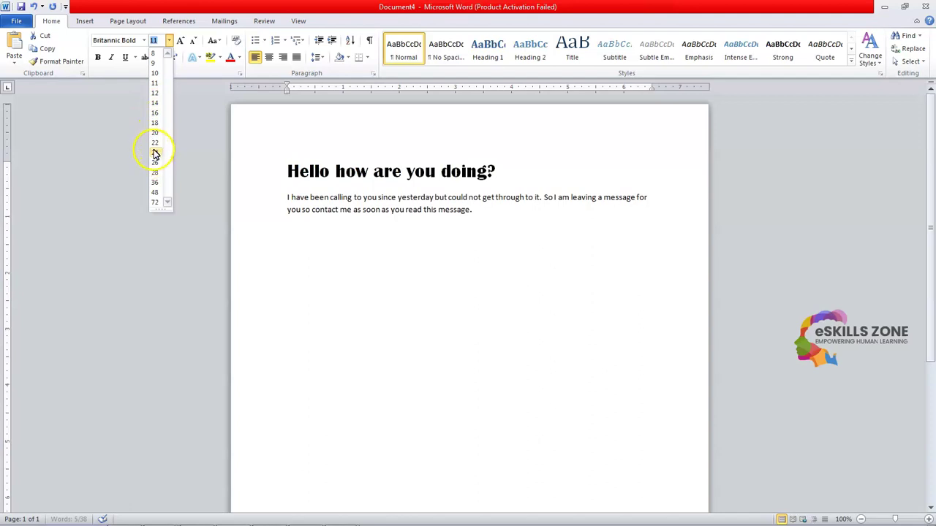
{"action": "left_click", "coordinate": [154, 124]}
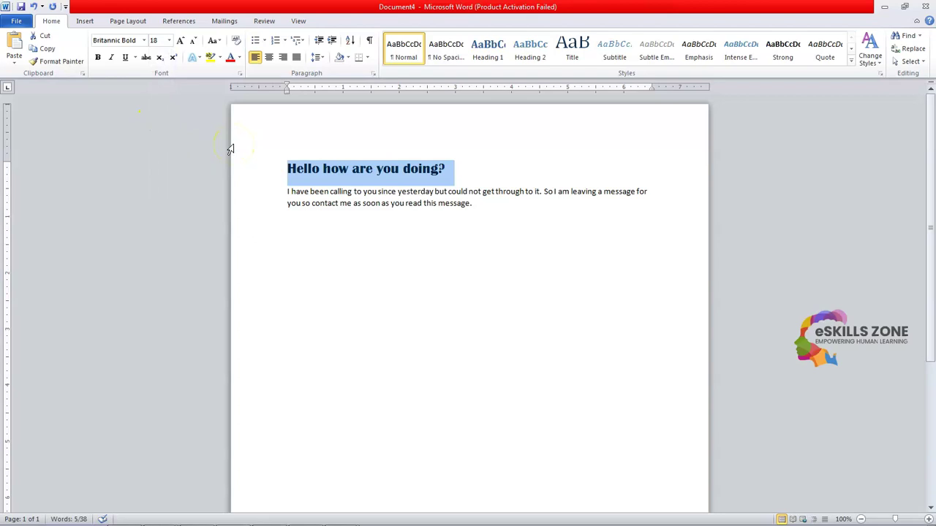
Step: Colour the first line's text red and highlight it in yellow
{"action": "left_click", "coordinate": [229, 59]}
{"action": "left_click", "coordinate": [476, 291]}
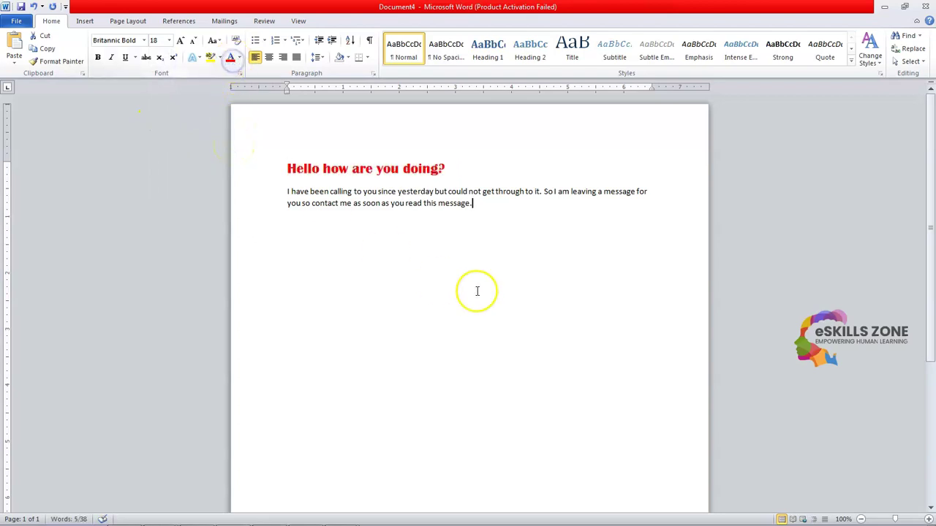
{"action": "left_click_drag", "start_coordinate": [455, 169], "coordinate": [311, 167]}
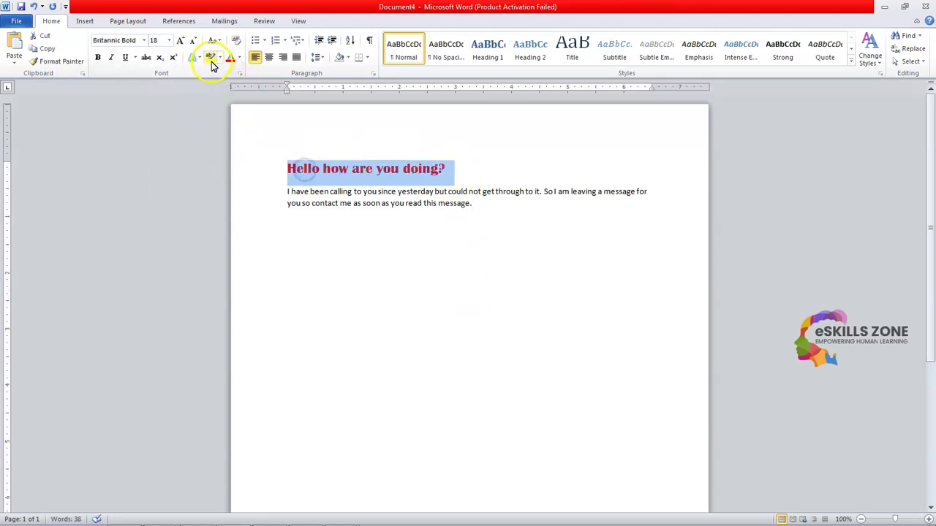
{"action": "left_click", "coordinate": [210, 58]}
{"action": "left_click", "coordinate": [455, 283]}
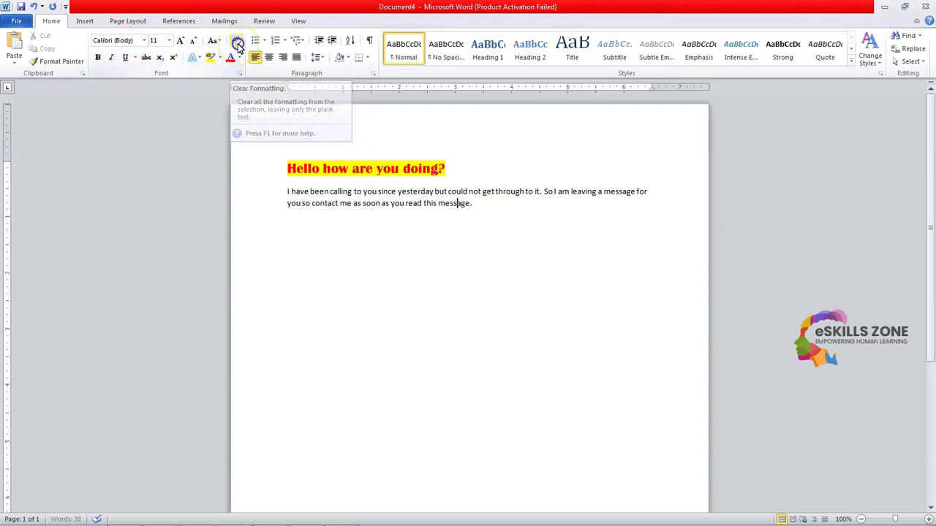
Step: Clear the formatting of the first line and undo the clearing
{"action": "left_click", "coordinate": [365, 168]}
{"action": "triple_click", "coordinate": [301, 162]}
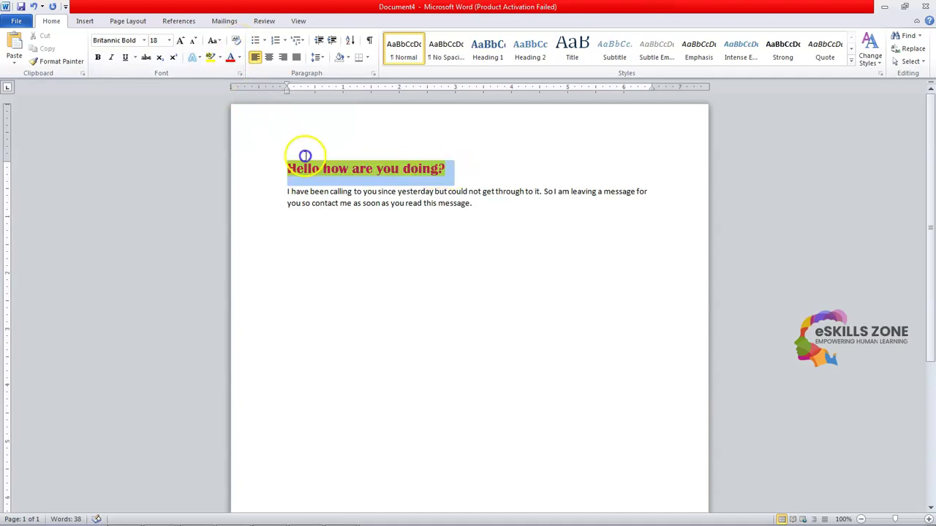
{"action": "left_click", "coordinate": [235, 41]}
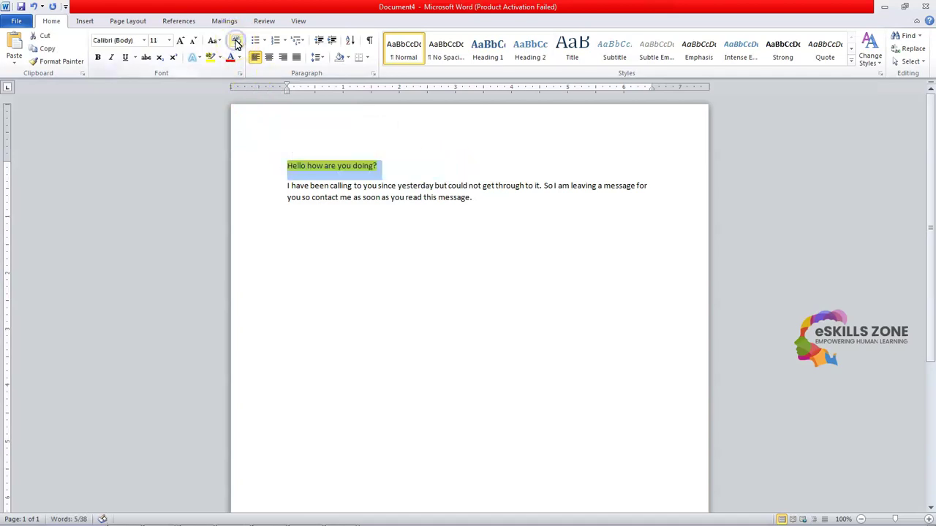
{"action": "key", "text": "ctrl+z"}
{"action": "left_click", "coordinate": [517, 306]}
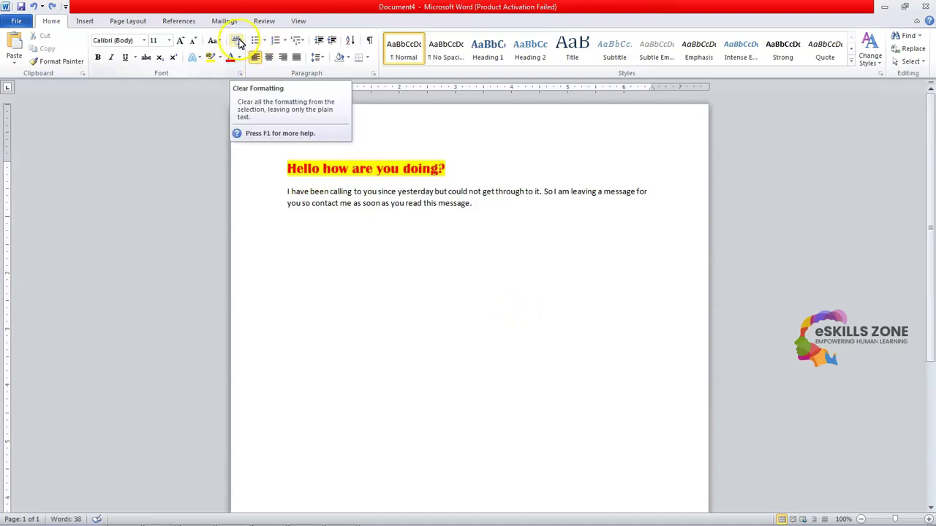
Step: Make the second paragraph, starting with "I have been calling", bold, italic and underlined
{"action": "double_click", "coordinate": [312, 219]}
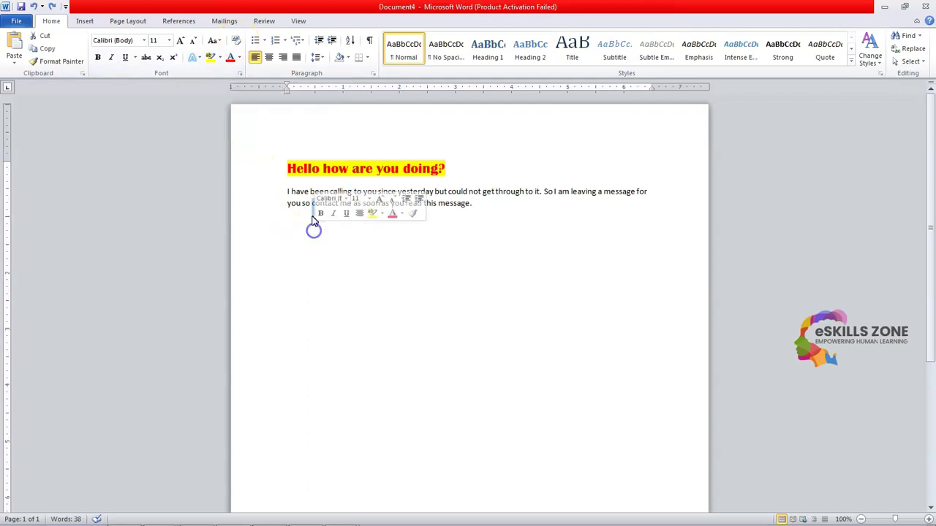
{"action": "mouse_move", "coordinate": [287, 192]}
{"action": "left_mouse_down"}
{"action": "mouse_move", "coordinate": [463, 203]}
{"action": "mouse_move", "coordinate": [493, 215]}
{"action": "mouse_move", "coordinate": [287, 190]}
{"action": "left_mouse_up"}
{"action": "left_click", "coordinate": [496, 216]}
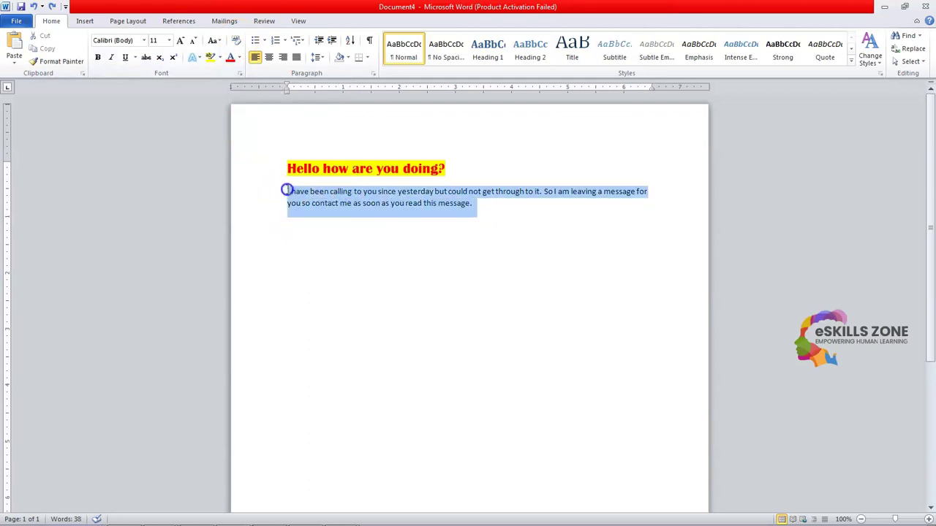
{"action": "left_click", "coordinate": [97, 59]}
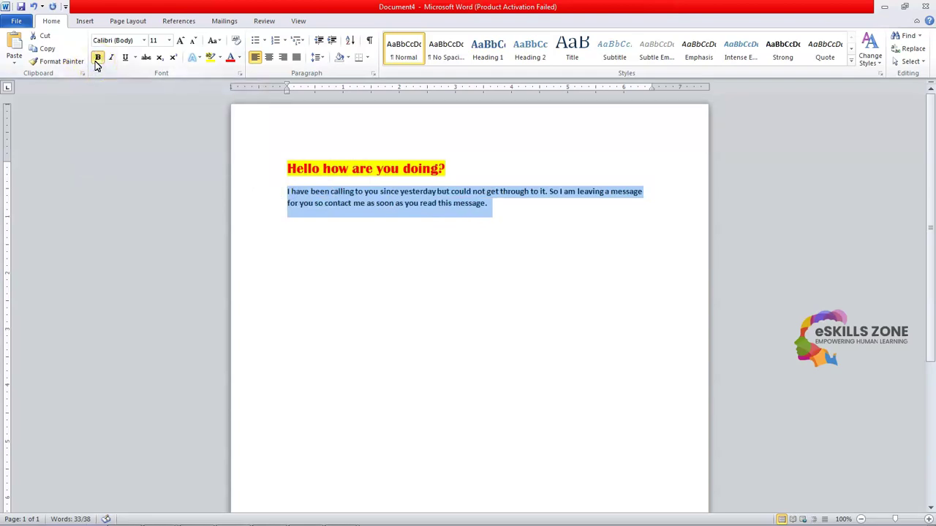
{"action": "left_click", "coordinate": [97, 58]}
{"action": "left_click", "coordinate": [97, 59]}
{"action": "left_click", "coordinate": [98, 58]}
{"action": "left_click", "coordinate": [97, 58]}
{"action": "left_click", "coordinate": [98, 58]}
{"action": "left_click", "coordinate": [98, 58]}
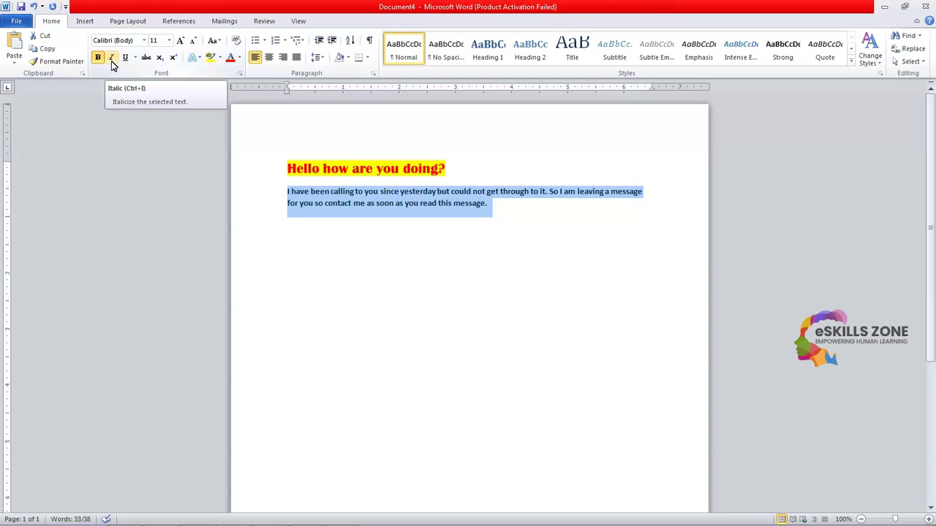
{"action": "left_click", "coordinate": [111, 58]}
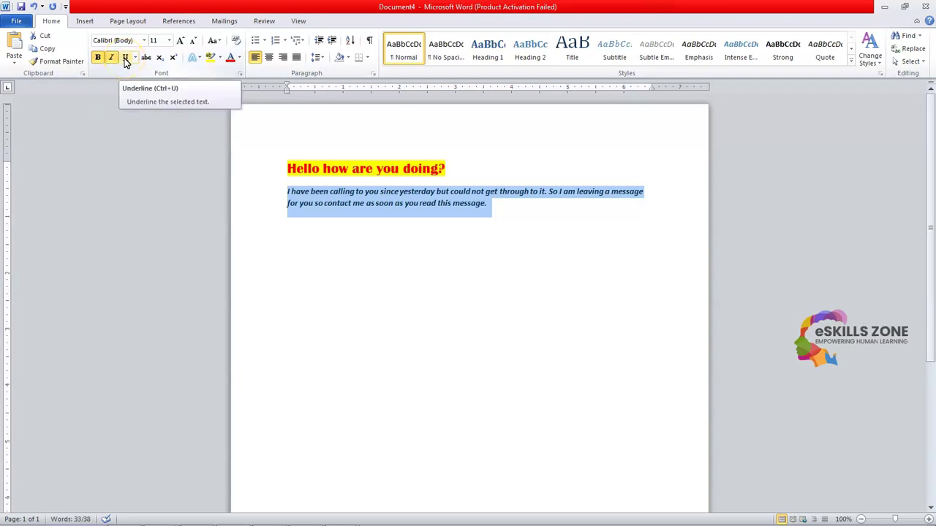
{"action": "left_click", "coordinate": [126, 58]}
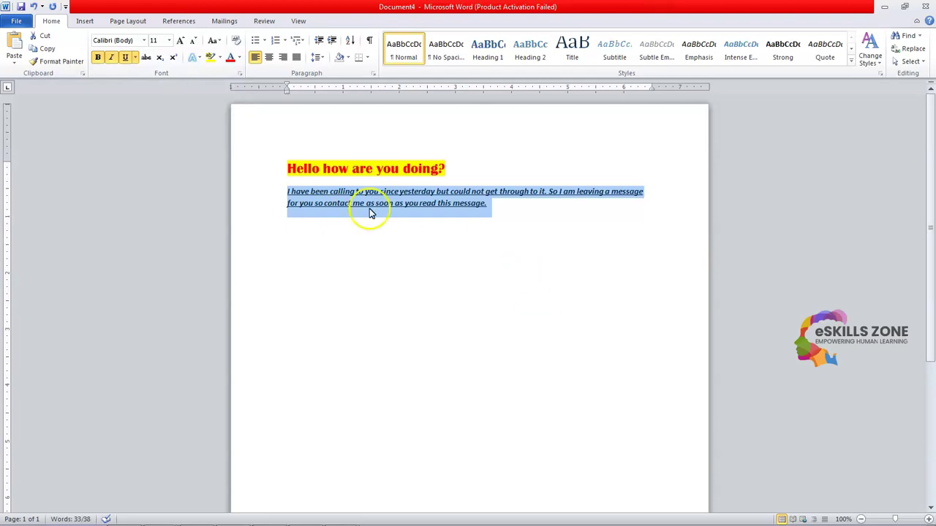
Step: Try strikethrough on the second paragraph and remove it again
{"action": "left_click", "coordinate": [146, 58]}
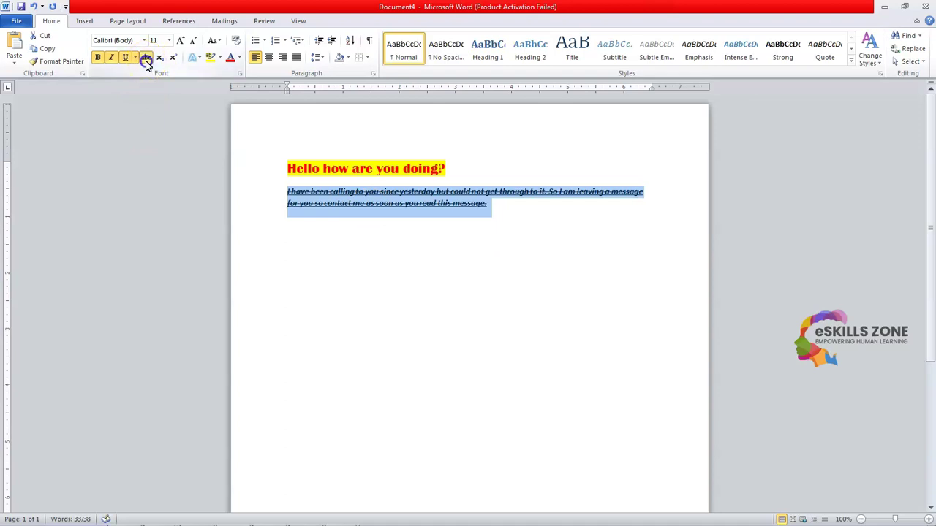
{"action": "left_click", "coordinate": [146, 59]}
{"action": "left_click", "coordinate": [146, 58]}
{"action": "left_click", "coordinate": [146, 59]}
{"action": "left_click", "coordinate": [146, 59]}
{"action": "left_click", "coordinate": [146, 59]}
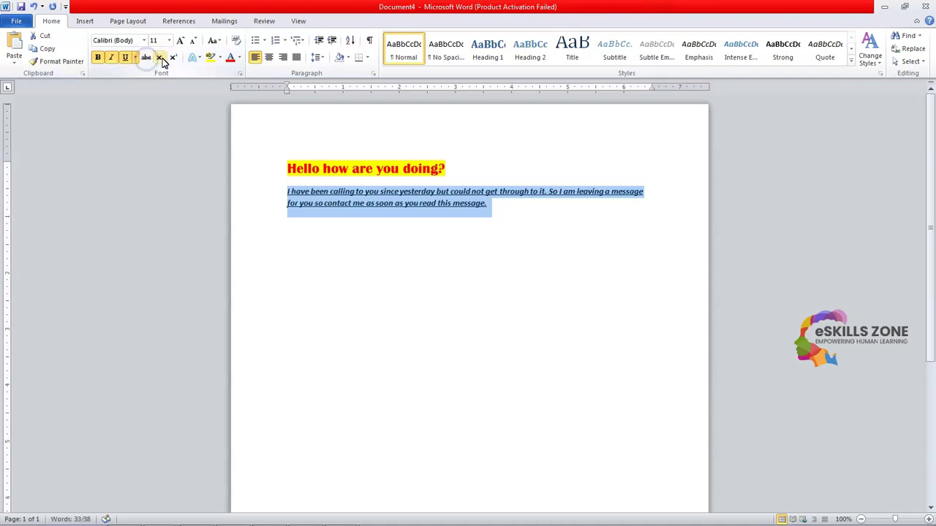
Step: Try subscript and superscript on the second paragraph and return its text to the normal baseline
{"action": "left_click", "coordinate": [160, 59]}
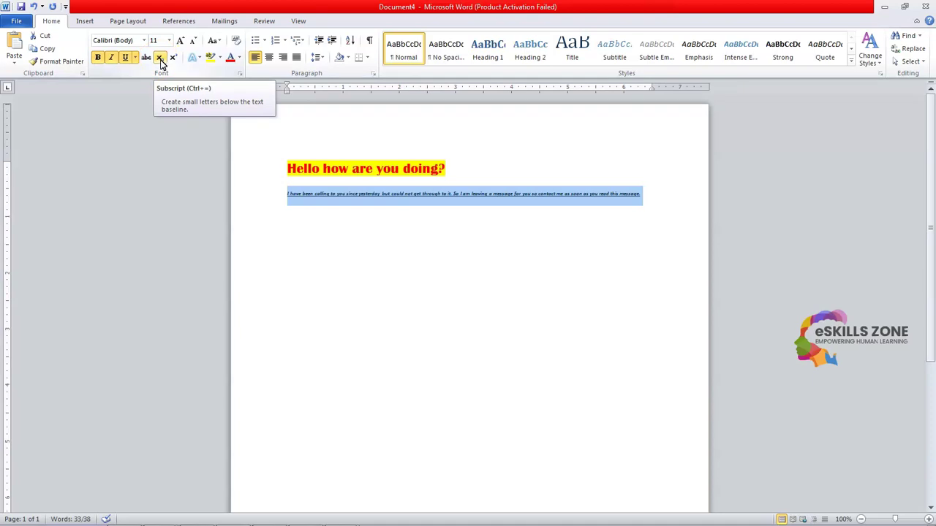
{"action": "left_click", "coordinate": [161, 59]}
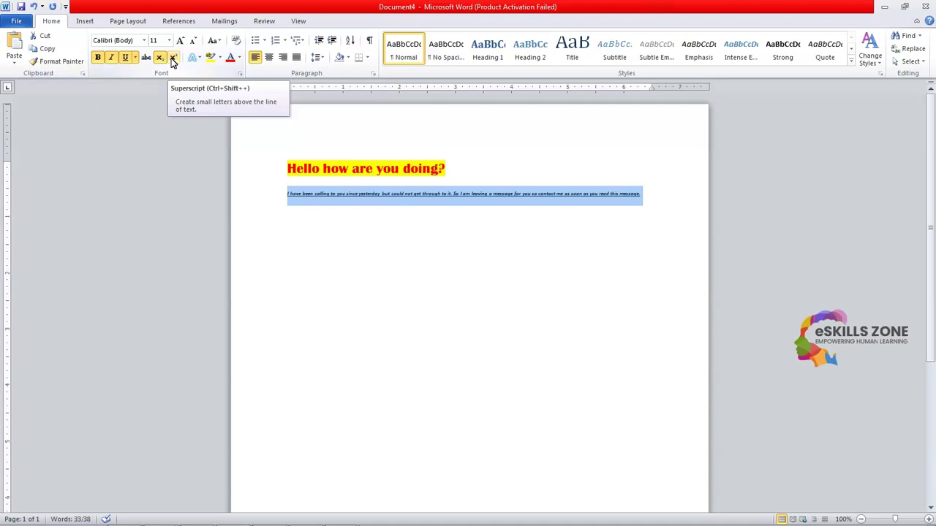
{"action": "left_click", "coordinate": [173, 59]}
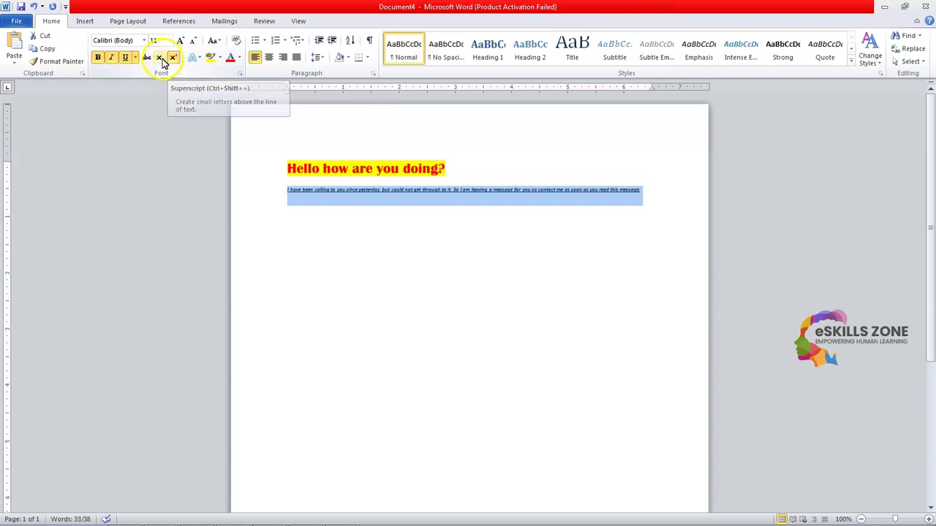
{"action": "left_click", "coordinate": [160, 58]}
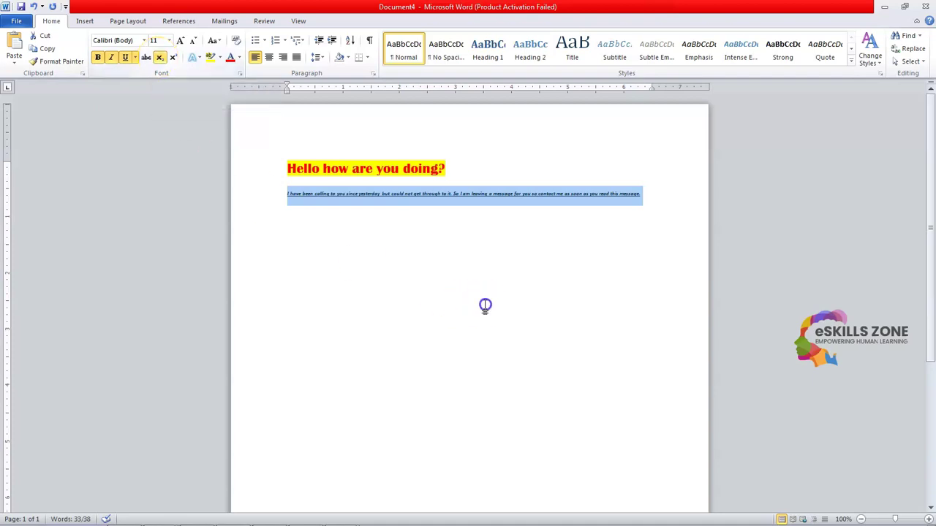
{"action": "left_click", "coordinate": [485, 305]}
{"action": "triple_click", "coordinate": [315, 208]}
{"action": "key", "text": "ctrl+equal"}
{"action": "left_click", "coordinate": [429, 267]}
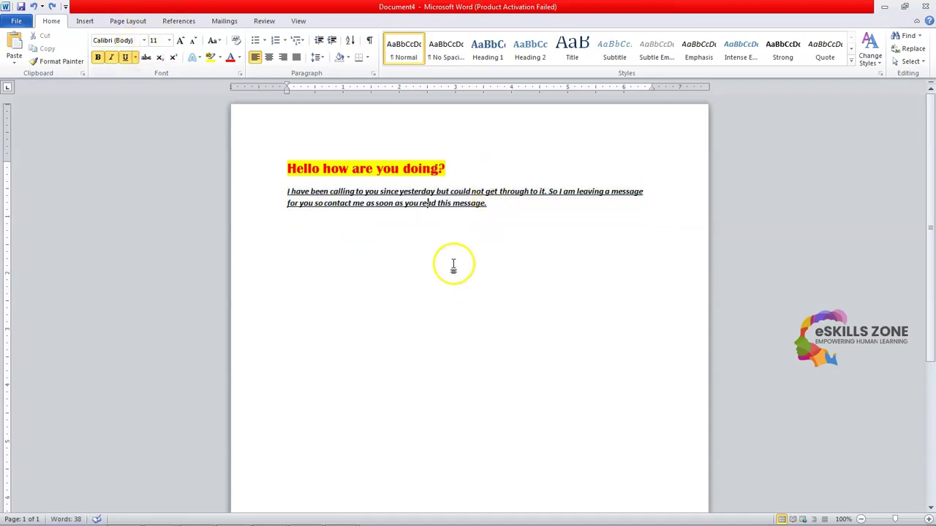
Step: Add a third paragraph reading "I am hungry and want to take a break." and select it
{"action": "left_click", "coordinate": [502, 205]}
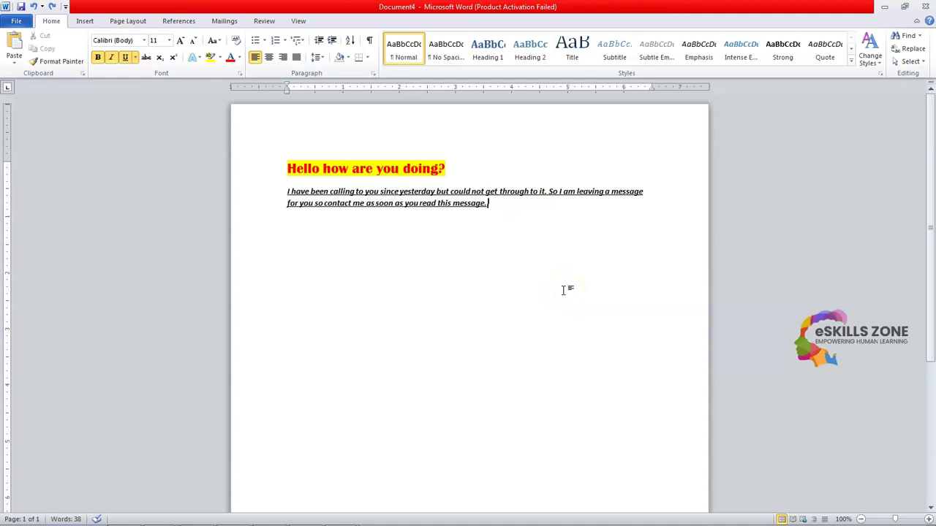
{"action": "key", "text": "Return"}
{"action": "type", "text": "I am hungry and want to take a break."}
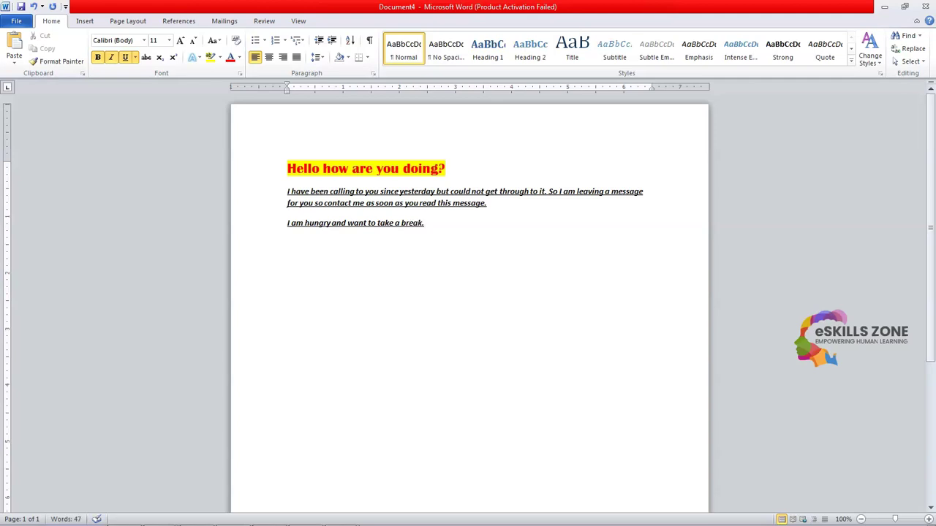
{"action": "key", "text": "shift+Home"}
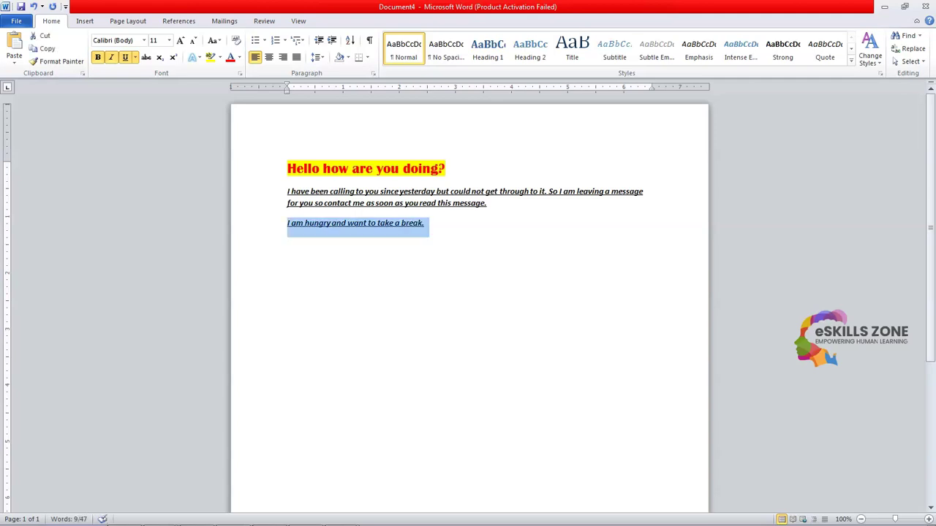
Step: Set the font size of the third paragraph, "I am hungry and want to take a break.", to 26
{"action": "left_click", "coordinate": [169, 42]}
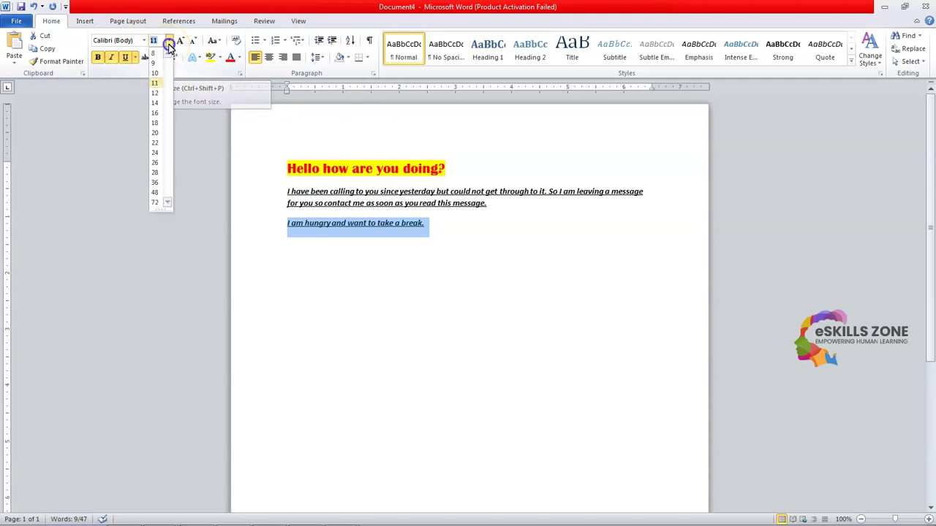
{"action": "left_click", "coordinate": [158, 164]}
{"action": "left_click", "coordinate": [427, 266]}
{"action": "left_click", "coordinate": [501, 242]}
{"action": "left_click_drag", "start_coordinate": [455, 170], "coordinate": [300, 162]}
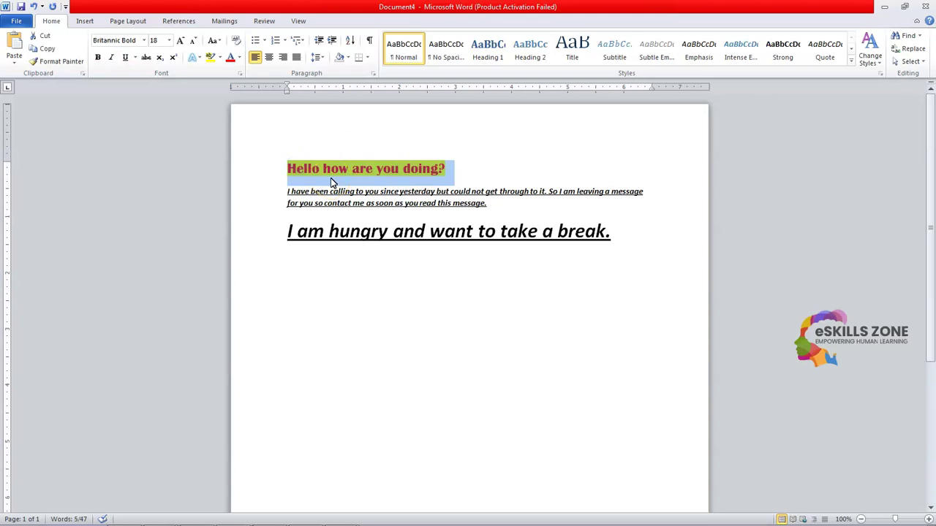
{"action": "left_click", "coordinate": [421, 169]}
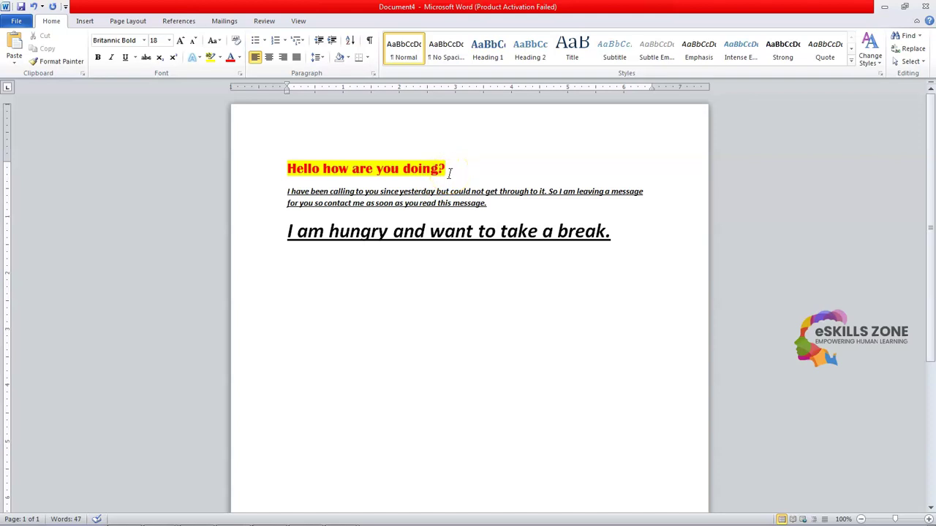
{"action": "left_click_drag", "start_coordinate": [449, 171], "coordinate": [291, 166]}
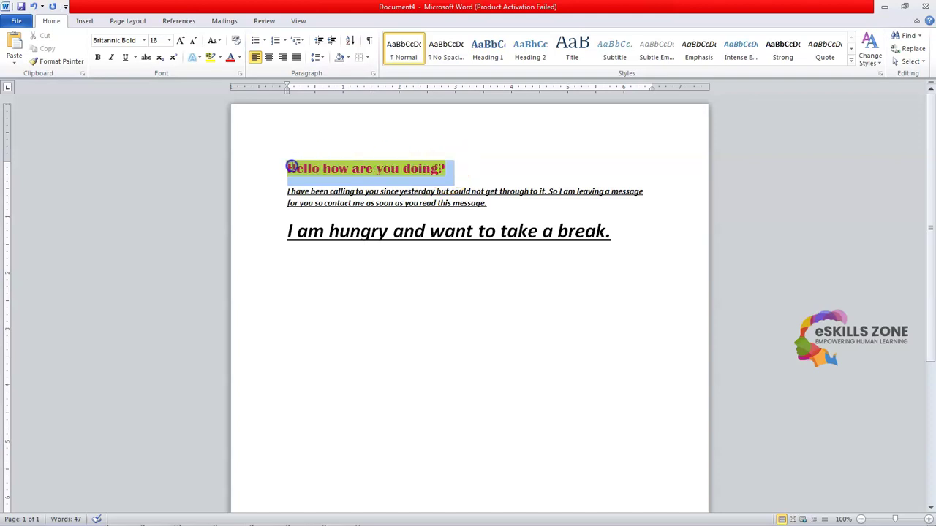
{"action": "left_click", "coordinate": [291, 166]}
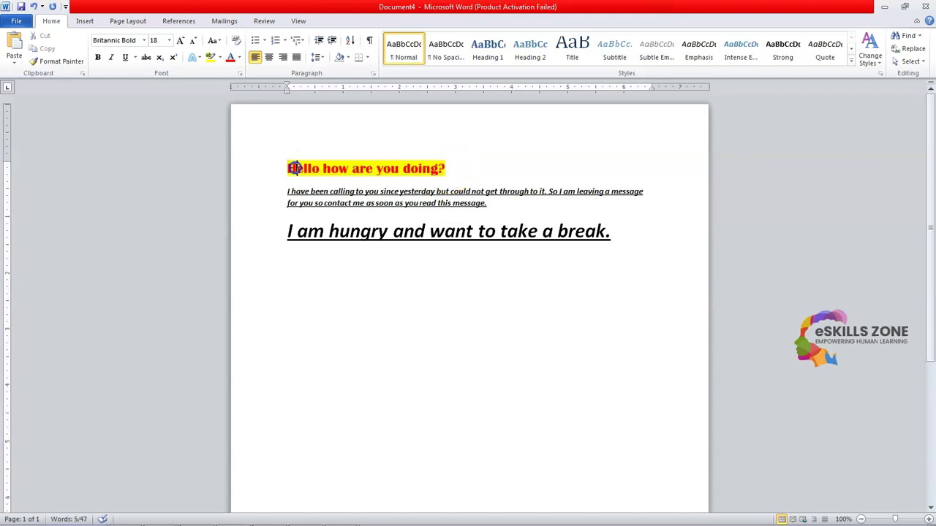
{"action": "left_click", "coordinate": [214, 61]}
{"action": "mouse_move", "coordinate": [446, 168]}
{"action": "left_mouse_down"}
{"action": "mouse_move", "coordinate": [299, 168]}
{"action": "mouse_move", "coordinate": [313, 168]}
{"action": "left_mouse_up"}
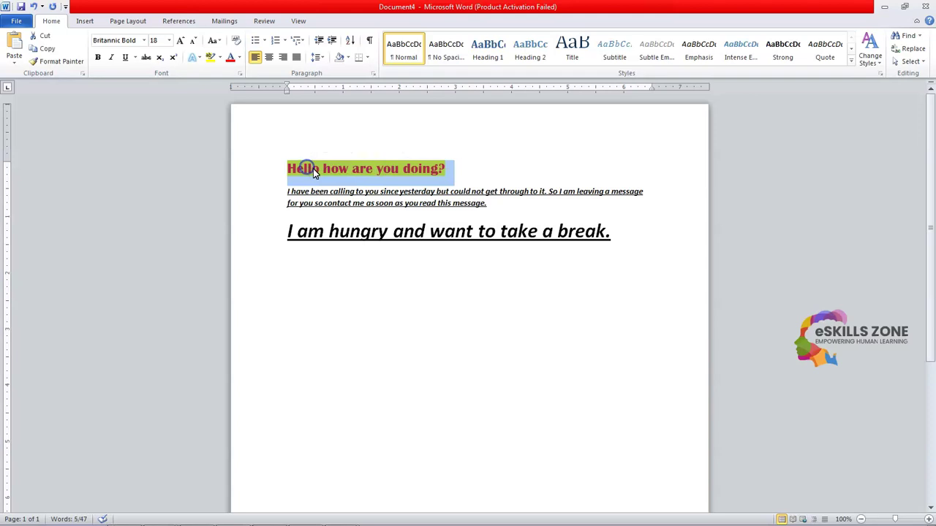
{"action": "left_click", "coordinate": [497, 233]}
{"action": "left_click_drag", "start_coordinate": [620, 231], "coordinate": [328, 231]}
{"action": "left_click", "coordinate": [383, 282]}
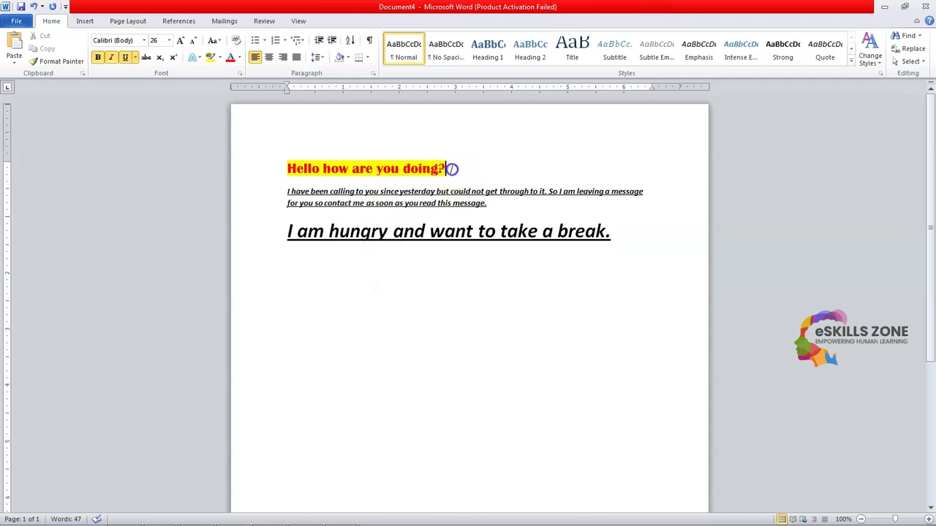
Step: Set the font size of the first line, "Hello how are you doing?", to 28
{"action": "left_click_drag", "start_coordinate": [447, 168], "coordinate": [332, 168]}
{"action": "left_click_drag", "start_coordinate": [451, 168], "coordinate": [294, 168]}
{"action": "left_click", "coordinate": [169, 40]}
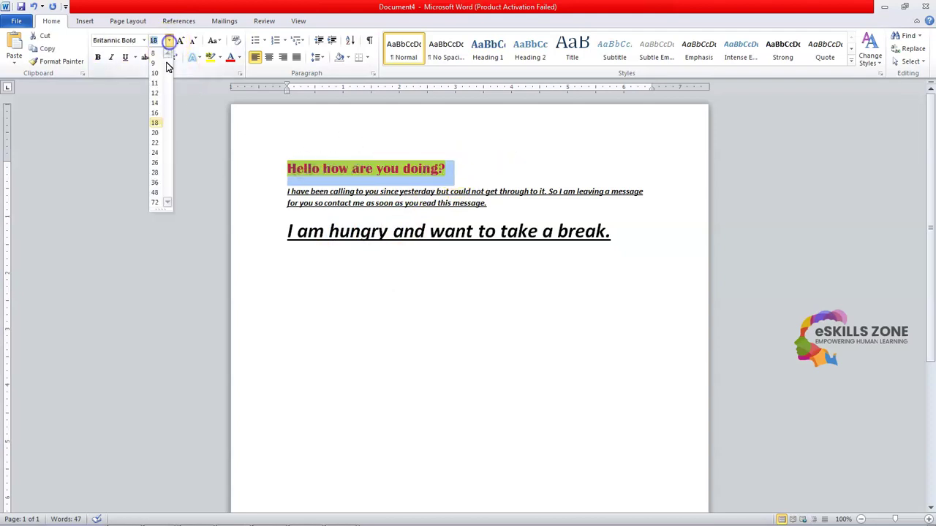
{"action": "left_click", "coordinate": [156, 173]}
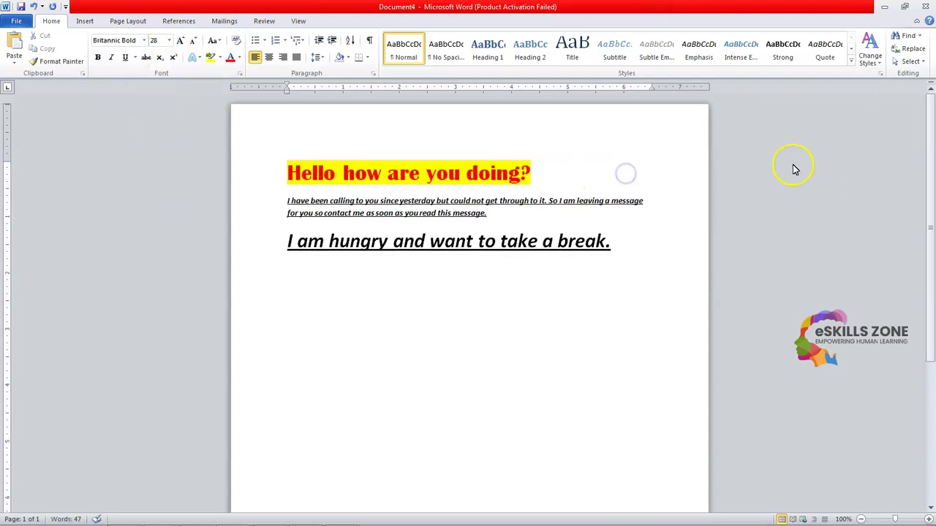
{"action": "left_click_drag", "start_coordinate": [532, 174], "coordinate": [298, 166]}
{"action": "left_click", "coordinate": [448, 173]}
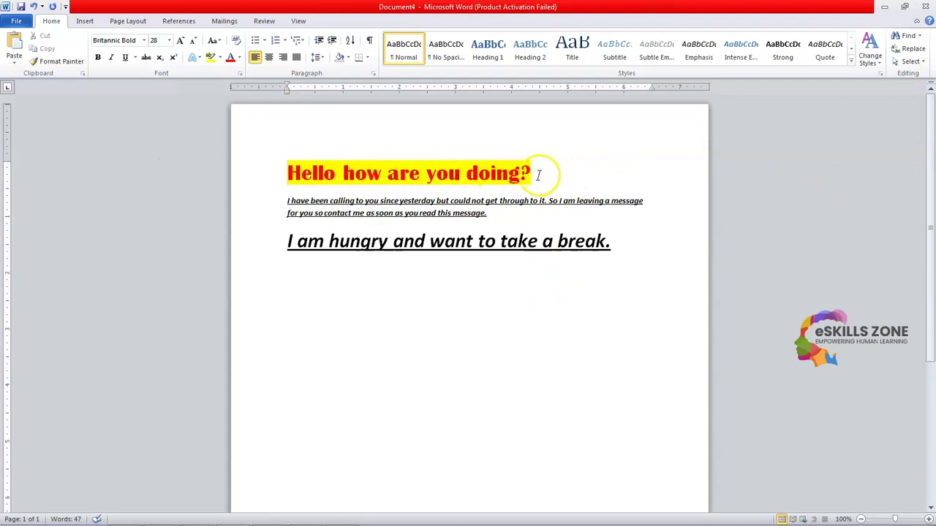
{"action": "left_click_drag", "start_coordinate": [537, 174], "coordinate": [512, 173]}
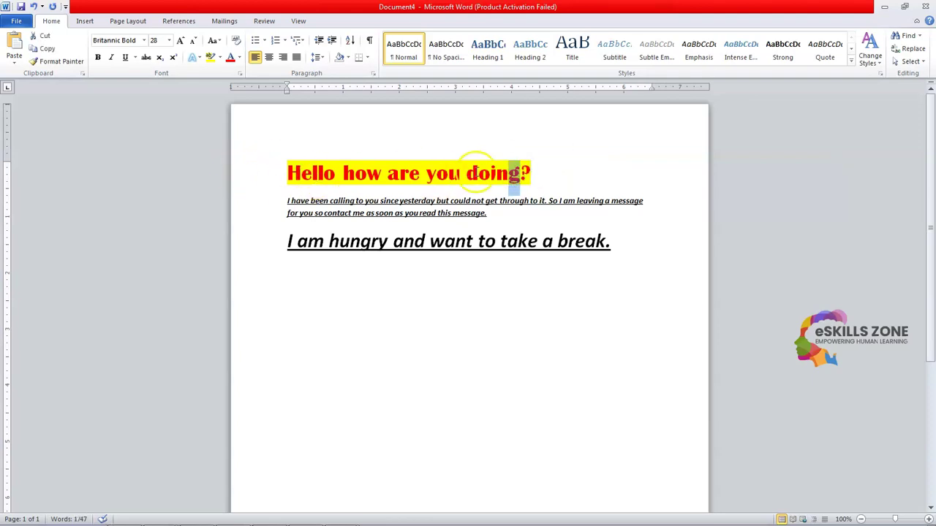
{"action": "left_click_drag", "start_coordinate": [538, 171], "coordinate": [313, 161]}
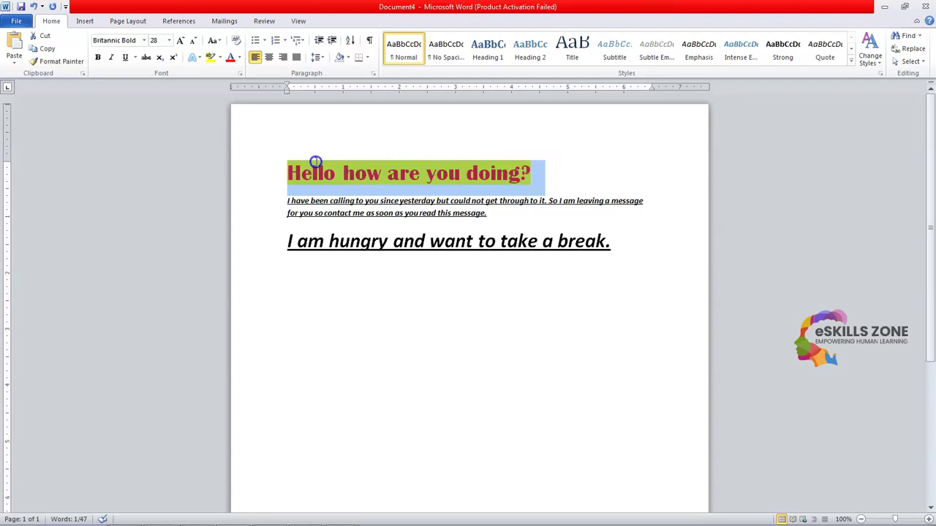
{"action": "left_click", "coordinate": [545, 175]}
{"action": "left_click_drag", "start_coordinate": [533, 171], "coordinate": [501, 171]}
{"action": "left_click", "coordinate": [501, 171]}
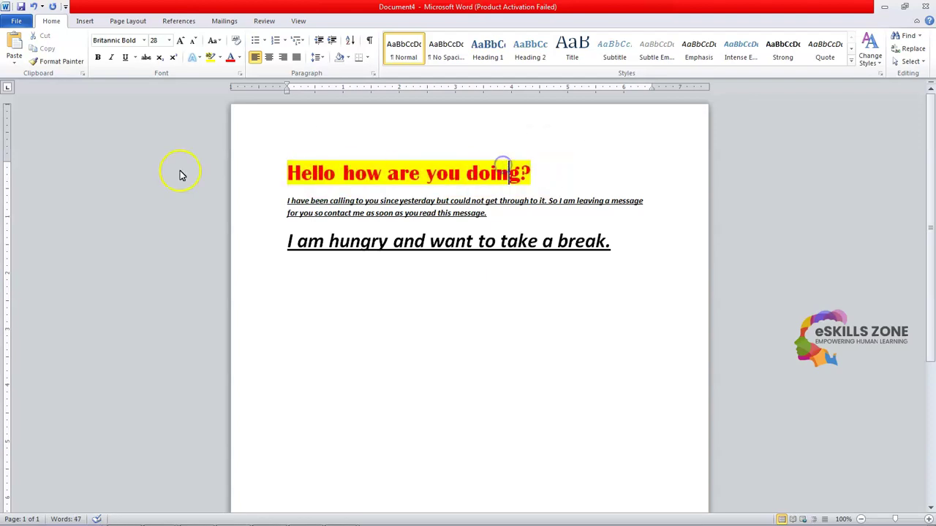
Step: Check the font name and size of the first line and of the third paragraph
{"action": "left_click_drag", "start_coordinate": [312, 174], "coordinate": [298, 175]}
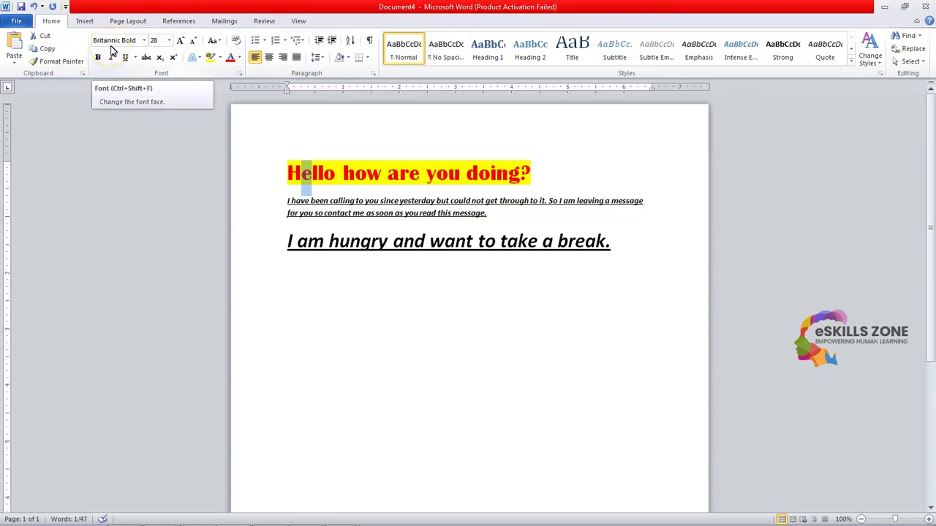
{"action": "left_click", "coordinate": [338, 244]}
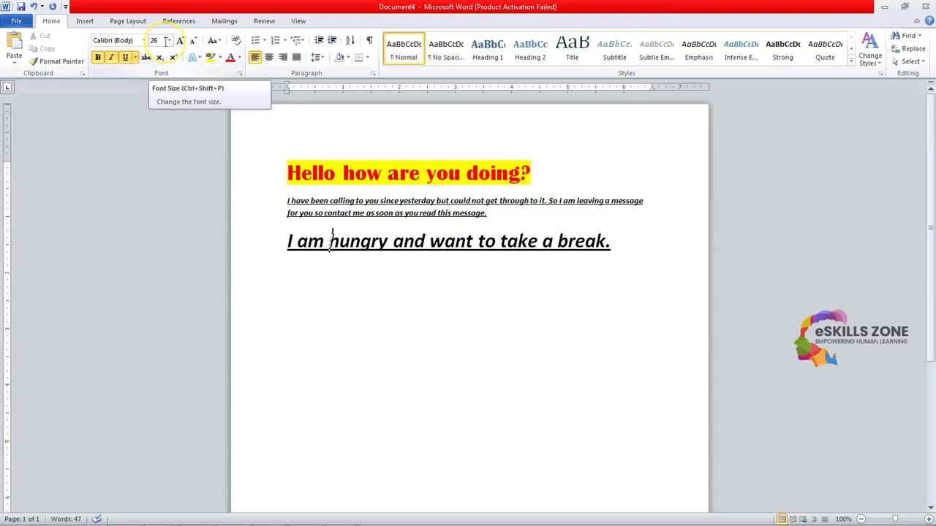
{"action": "left_click", "coordinate": [298, 177]}
Step: Copy the formatting of the "e" in "Hello" onto the whole third paragraph with Format Painter
{"action": "left_click_drag", "start_coordinate": [298, 176], "coordinate": [306, 175]}
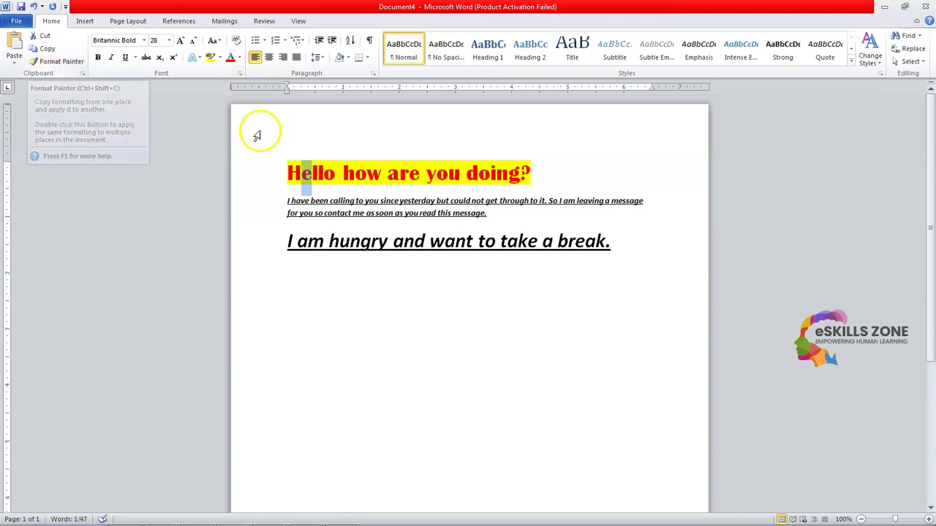
{"action": "left_click_drag", "start_coordinate": [287, 174], "coordinate": [305, 183]}
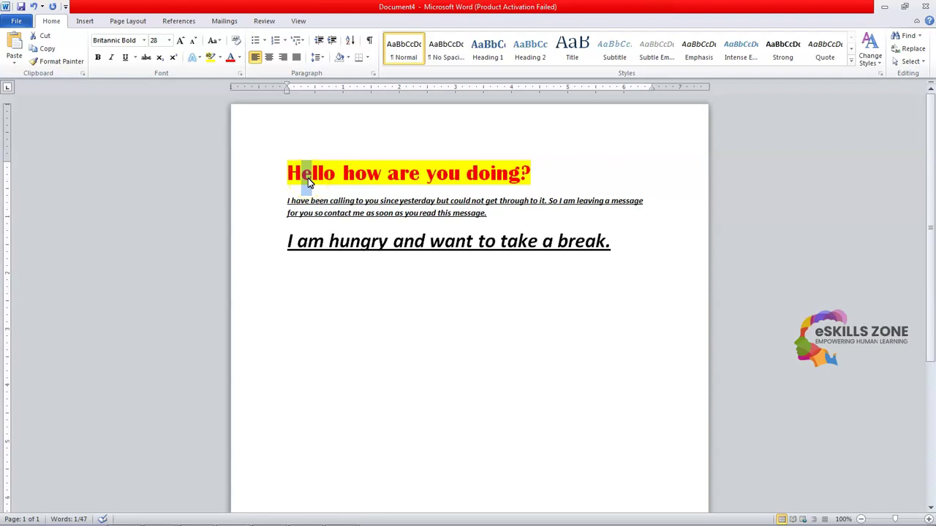
{"action": "left_click", "coordinate": [124, 54]}
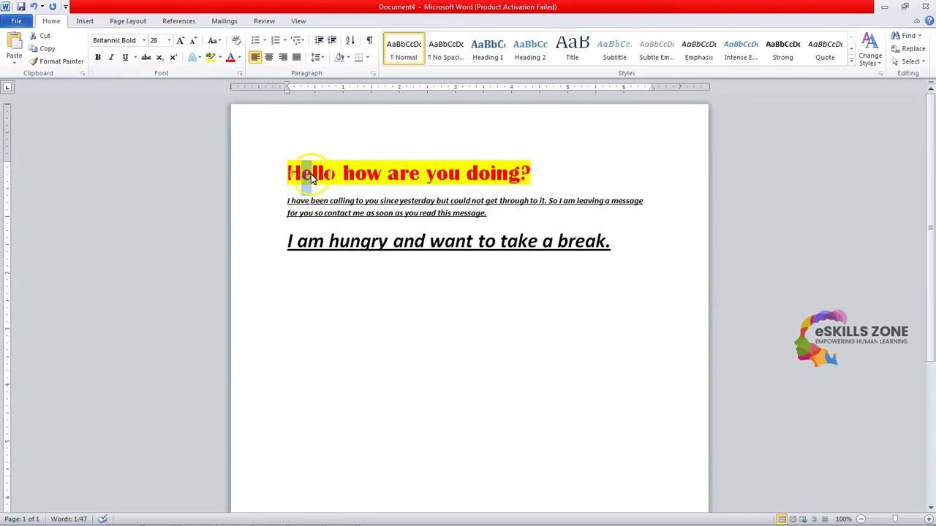
{"action": "left_click", "coordinate": [46, 63]}
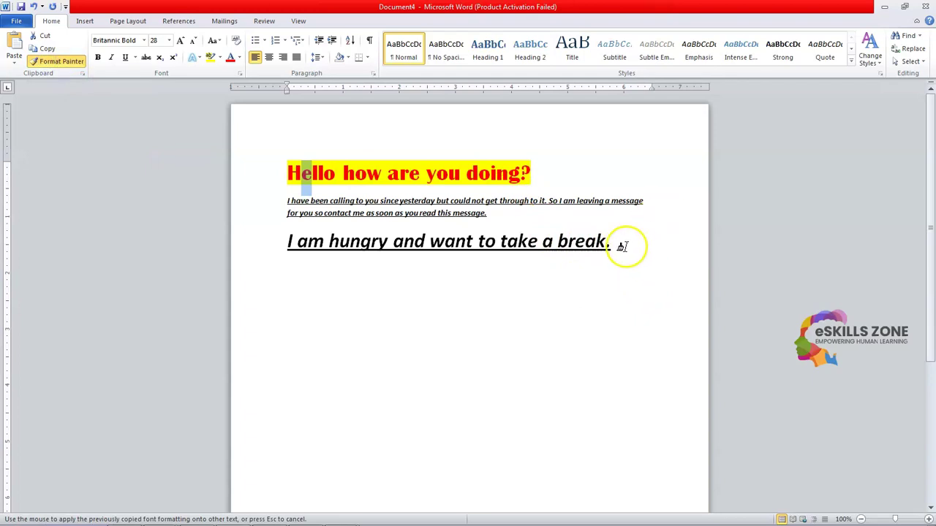
{"action": "left_click_drag", "start_coordinate": [611, 242], "coordinate": [292, 240]}
{"action": "left_click", "coordinate": [509, 320]}
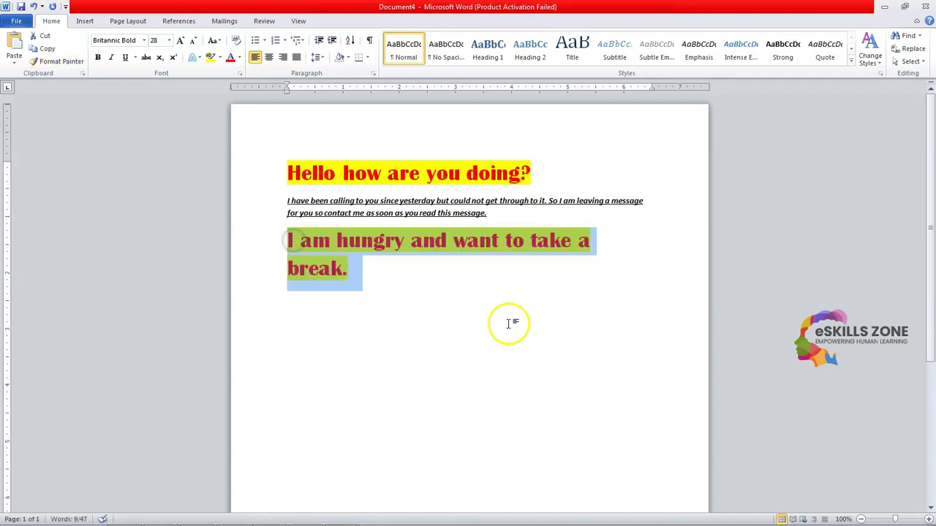